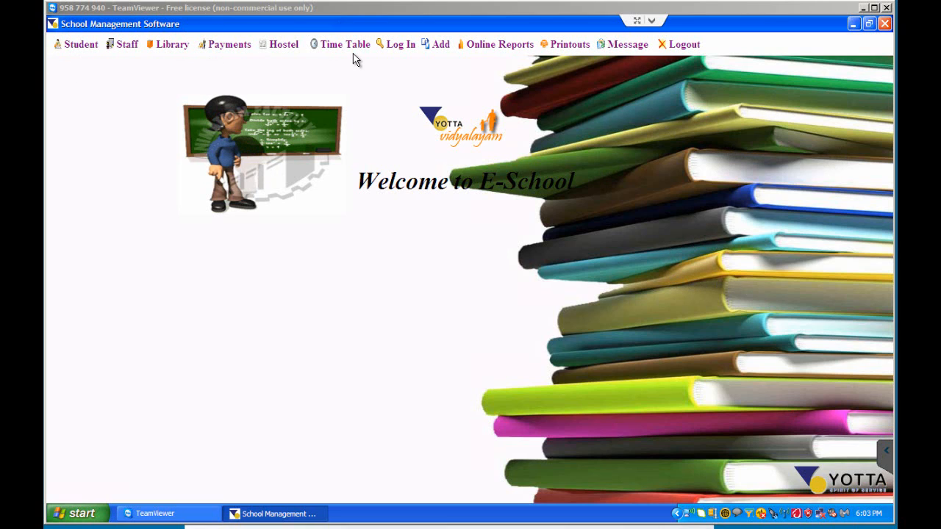
- Open the student records, filter them by 3rd Class and select the section C student
{"action": "left_click", "coordinate": [86, 47]}
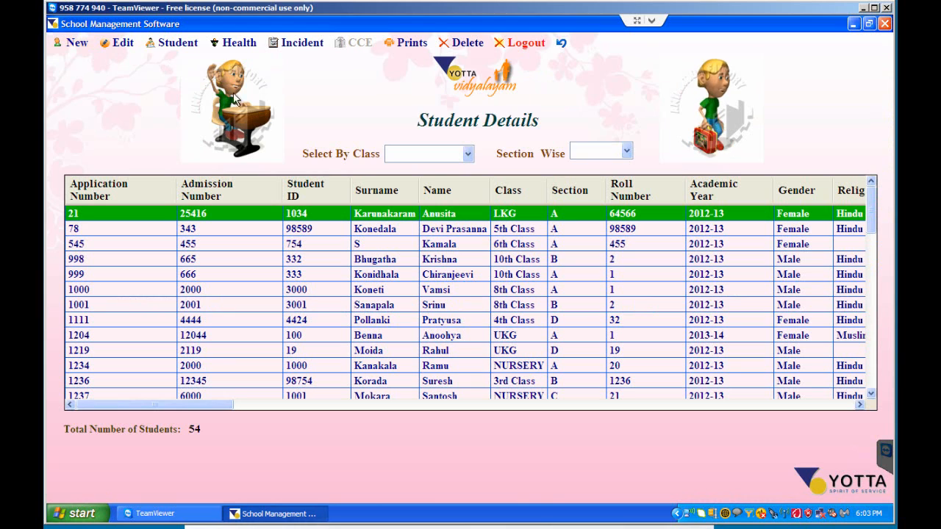
{"action": "left_click", "coordinate": [174, 42]}
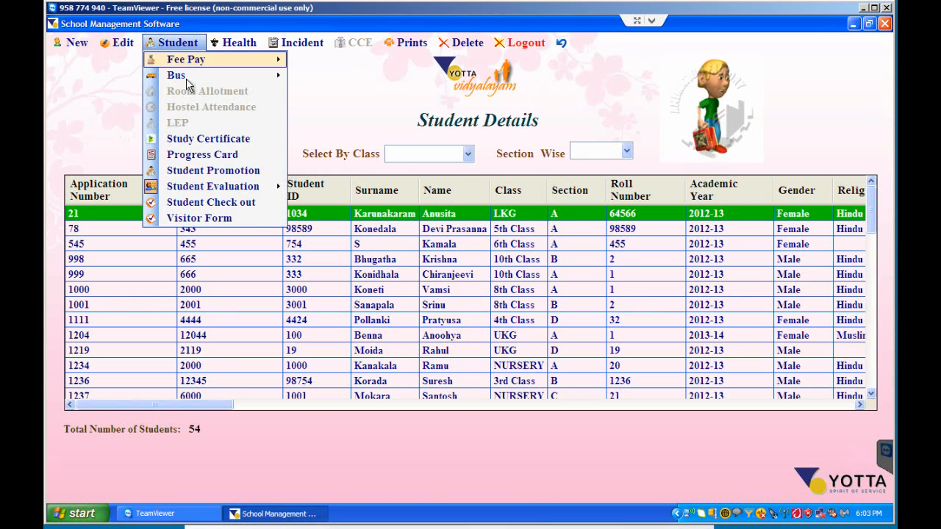
{"action": "mouse_move", "coordinate": [229, 194]}
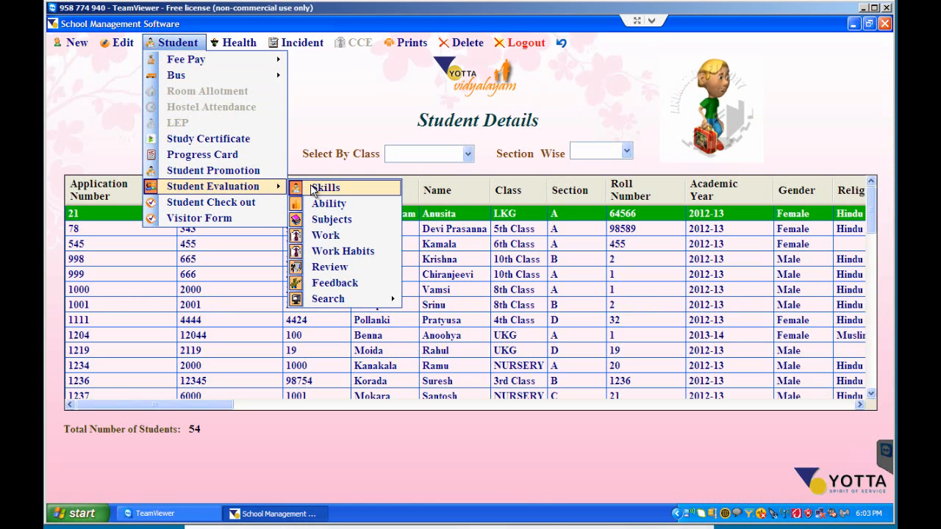
{"action": "left_click", "coordinate": [586, 104]}
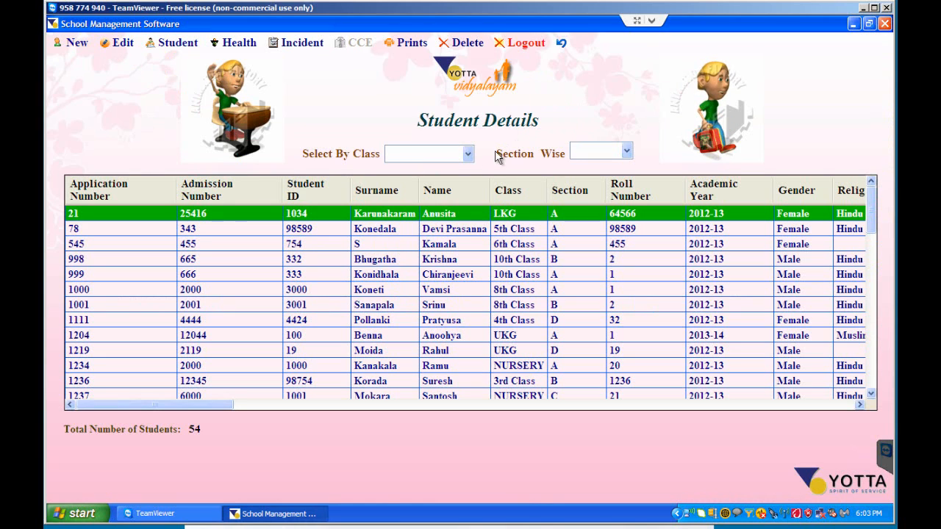
{"action": "left_click", "coordinate": [467, 156]}
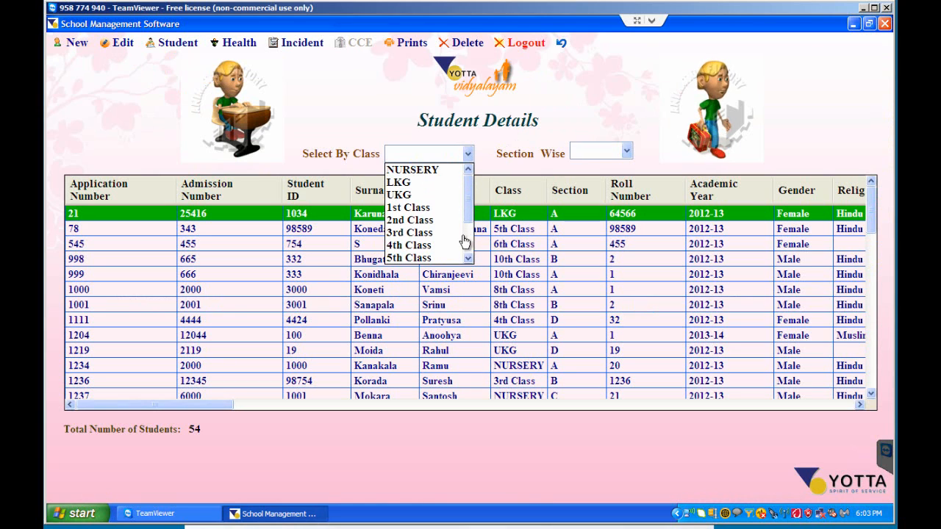
{"action": "left_click", "coordinate": [412, 234]}
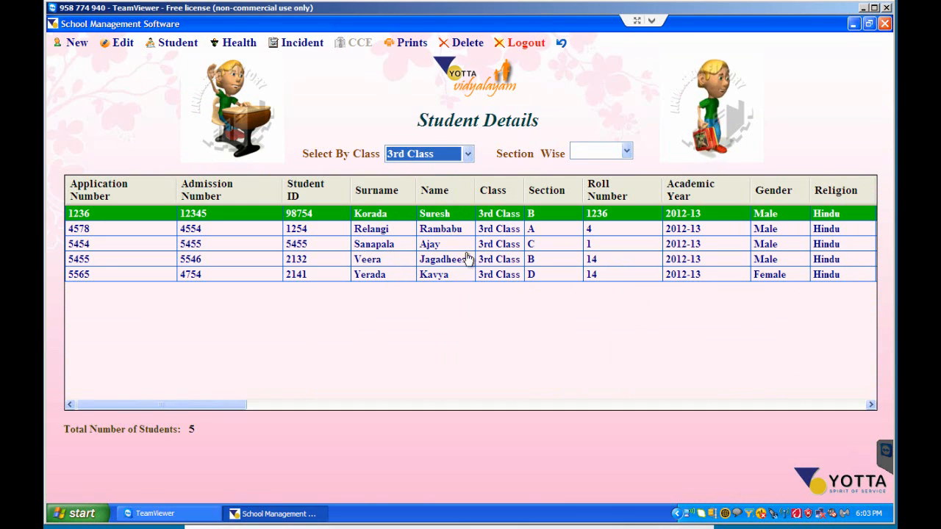
{"action": "left_click", "coordinate": [397, 246]}
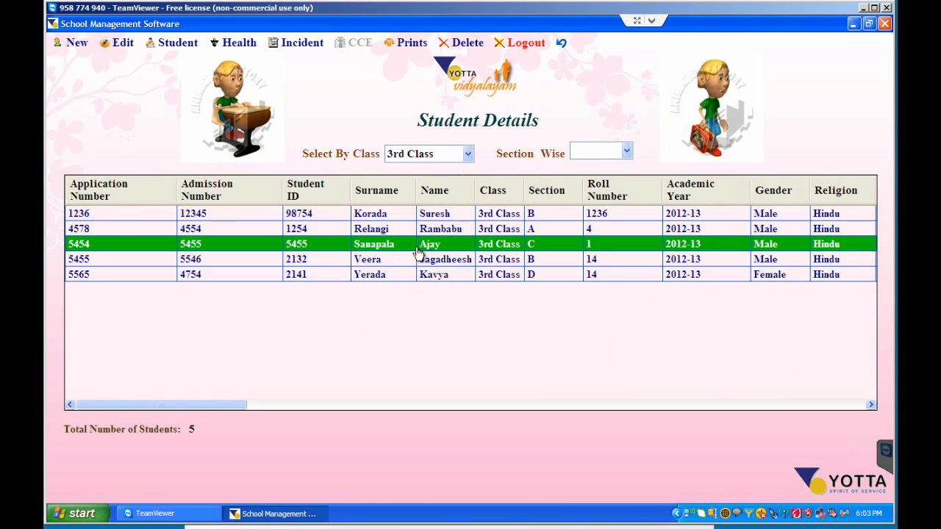
- Open the Skills evaluation form for the selected student
{"action": "left_click", "coordinate": [173, 43]}
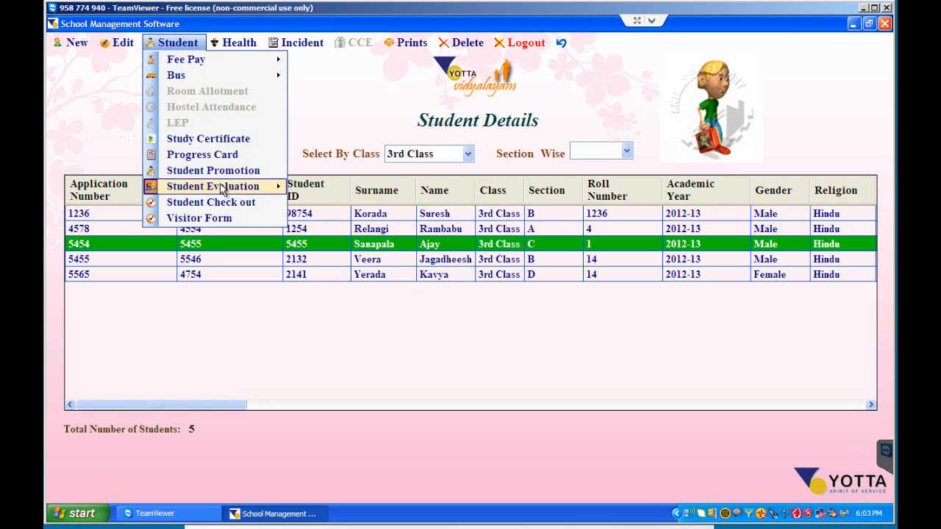
{"action": "mouse_move", "coordinate": [231, 188]}
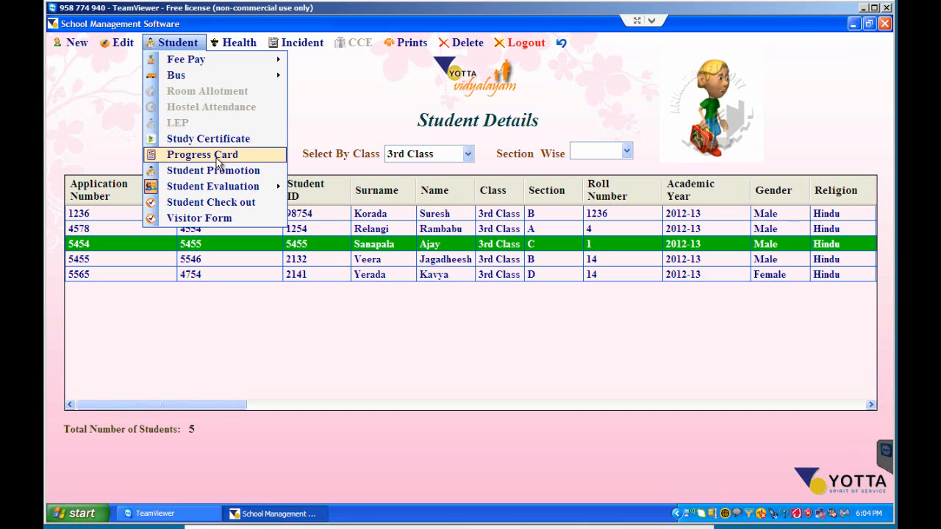
{"action": "mouse_move", "coordinate": [213, 186]}
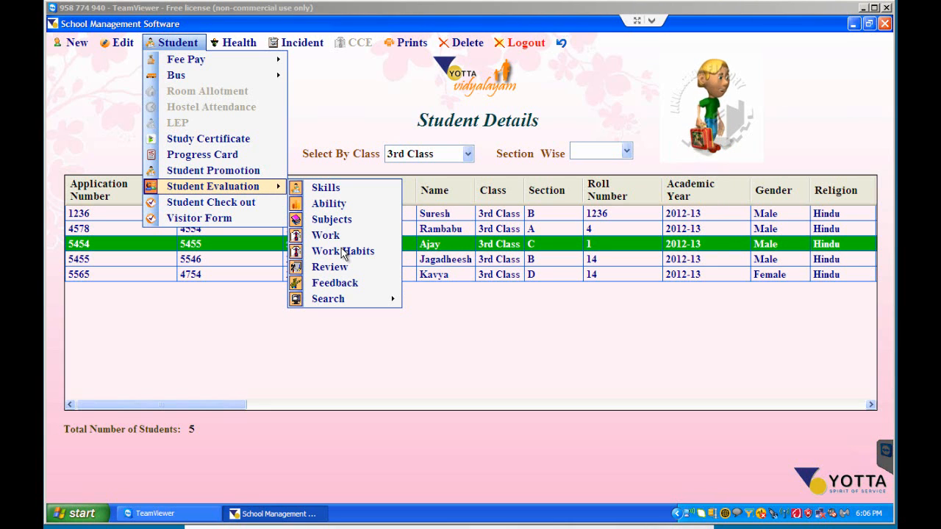
{"action": "left_click", "coordinate": [336, 191]}
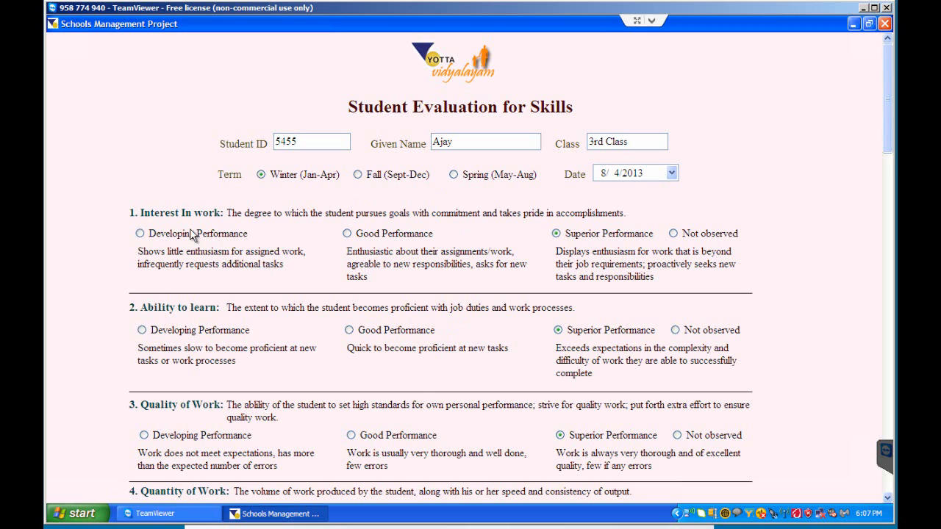
- Examine the sixteen skill criteria, their rating options and the Strengths/Next Steps for Improvement field
{"action": "scroll", "coordinate": [108, 232], "scroll_direction": "down", "scroll_amount": 1}
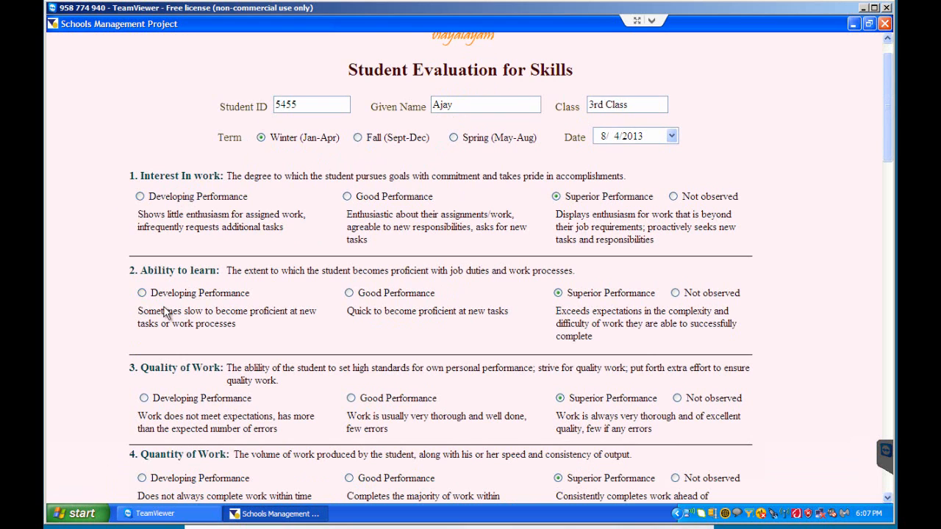
{"action": "scroll", "coordinate": [168, 311], "scroll_direction": "down", "scroll_amount": 5}
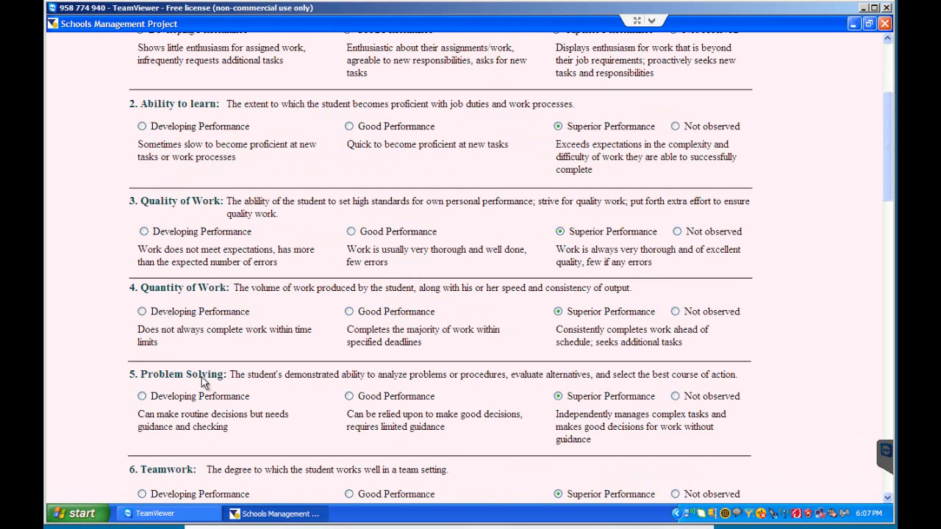
{"action": "scroll", "coordinate": [205, 378], "scroll_direction": "down", "scroll_amount": 4}
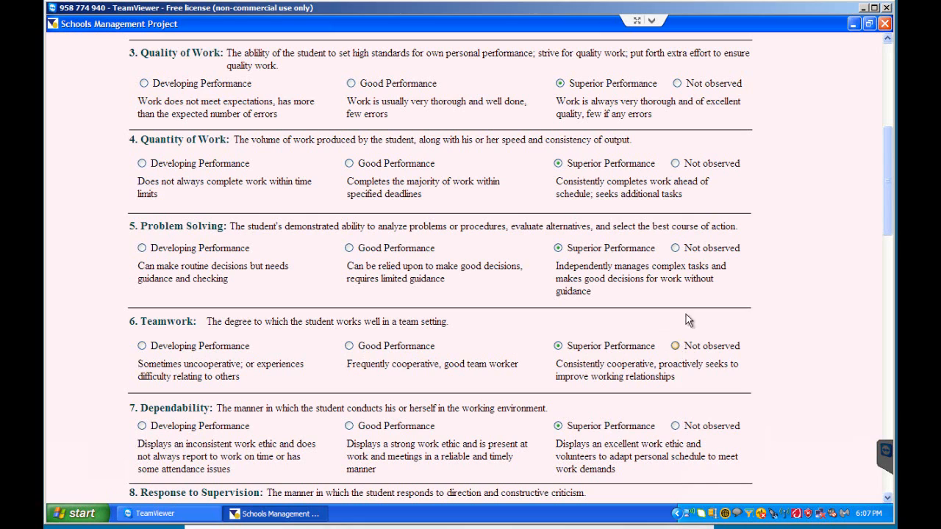
{"action": "scroll", "coordinate": [129, 390], "scroll_direction": "down", "scroll_amount": 5}
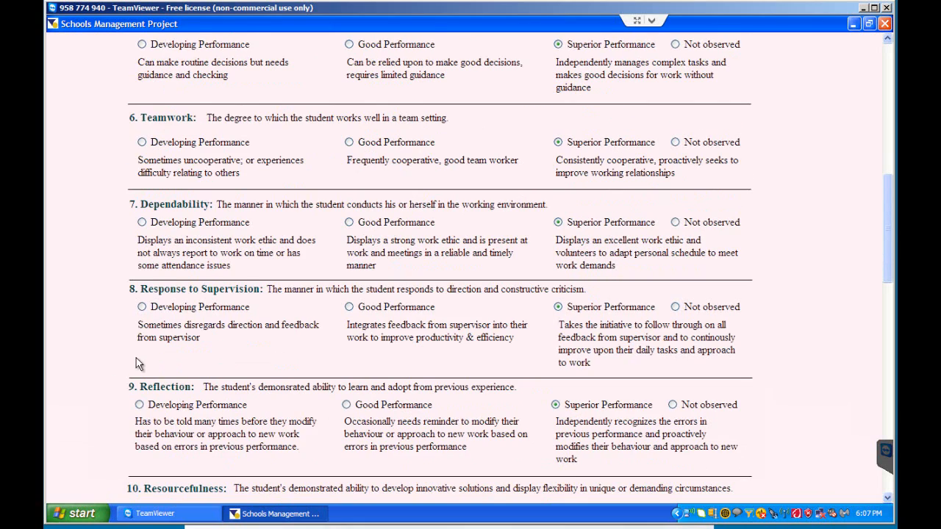
{"action": "scroll", "coordinate": [141, 365], "scroll_direction": "down", "scroll_amount": 5}
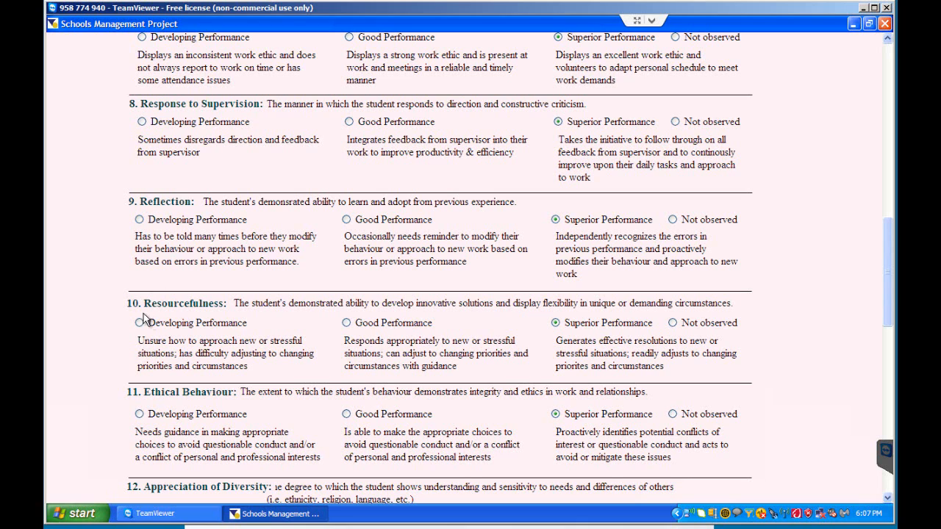
{"action": "scroll", "coordinate": [176, 395], "scroll_direction": "down", "scroll_amount": 3}
{"action": "scroll", "coordinate": [211, 365], "scroll_direction": "down", "scroll_amount": 5}
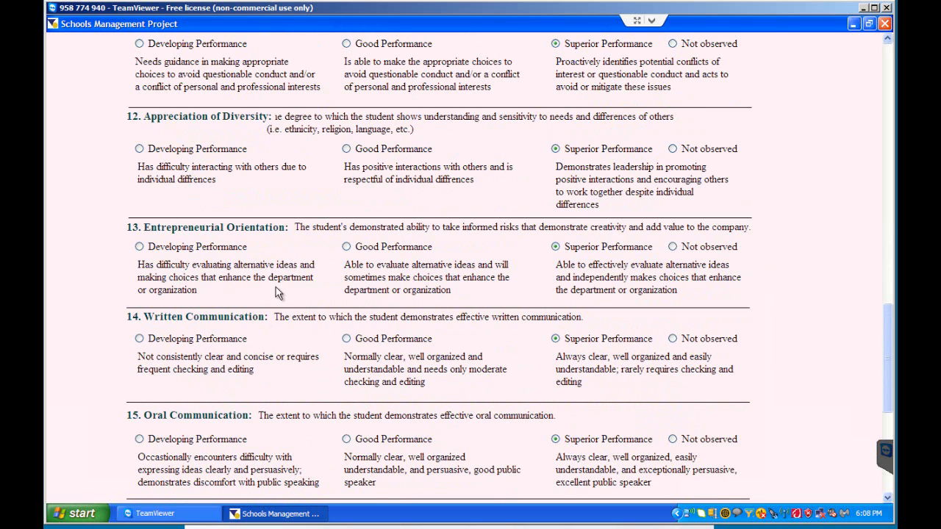
{"action": "scroll", "coordinate": [248, 352], "scroll_direction": "down", "scroll_amount": 4}
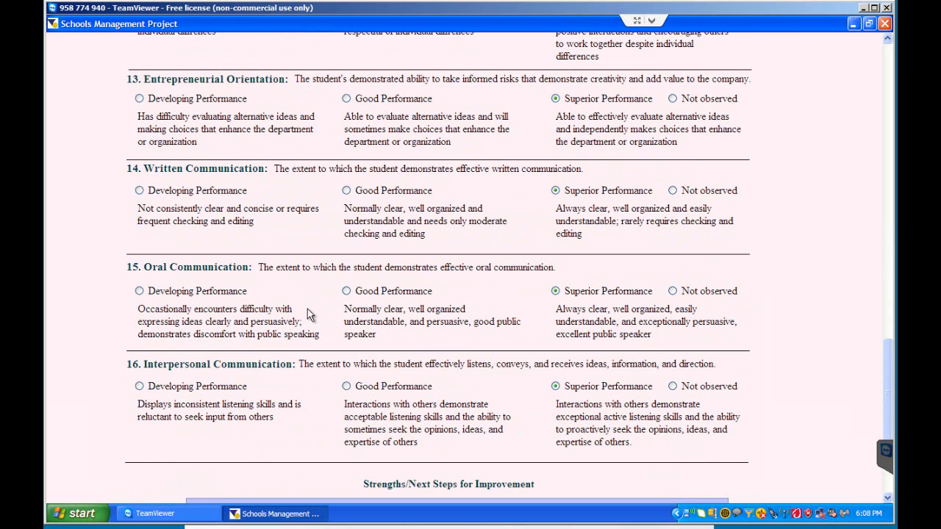
{"action": "left_click_drag", "start_coordinate": [888, 386], "coordinate": [890, 403]}
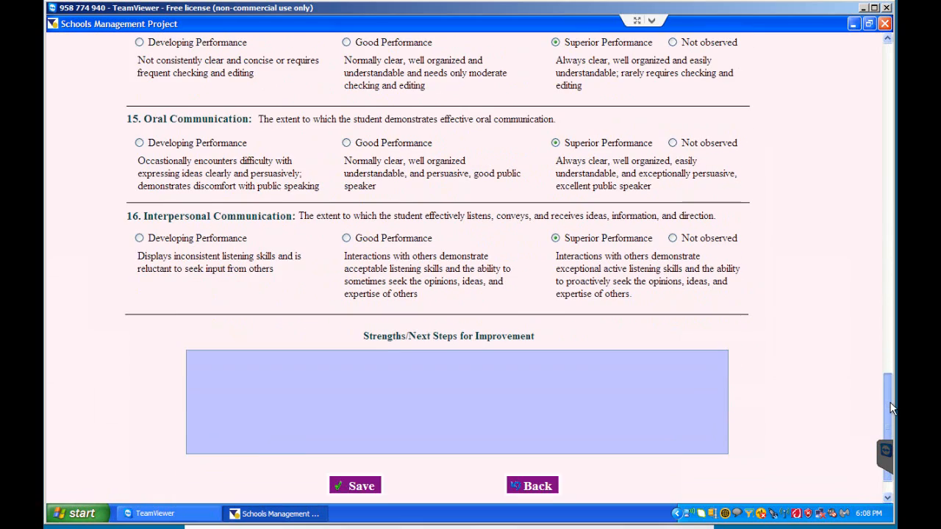
{"action": "left_click_drag", "start_coordinate": [890, 403], "coordinate": [873, 66]}
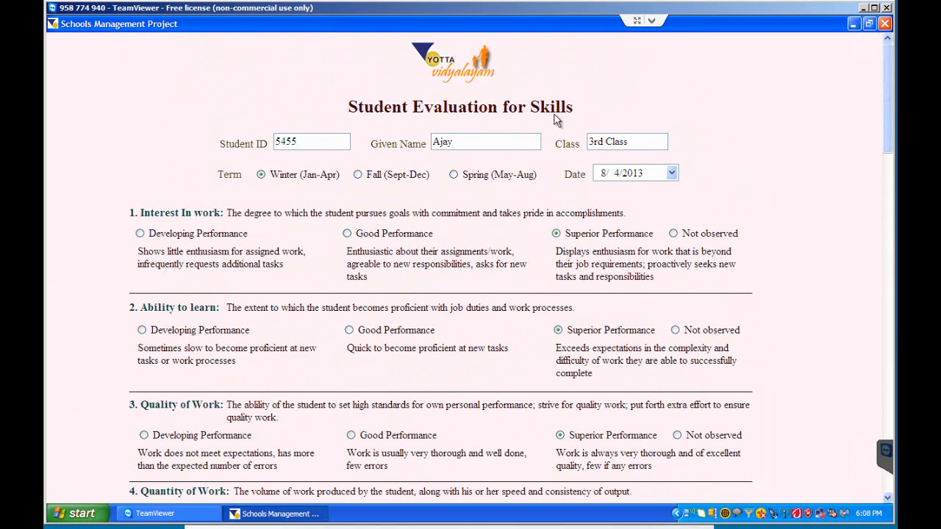
- Rate Interest in Work, Quality of Work and Problem Solving as Good Performance, and Ability to Learn and Teamwork as Developing Performance
{"action": "scroll", "coordinate": [435, 163], "scroll_direction": "down", "scroll_amount": 1}
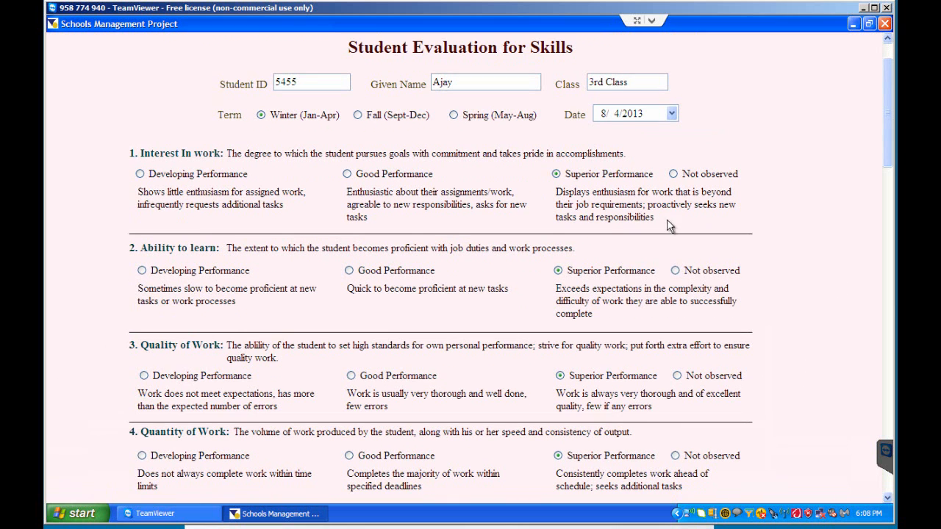
{"action": "left_click", "coordinate": [348, 173]}
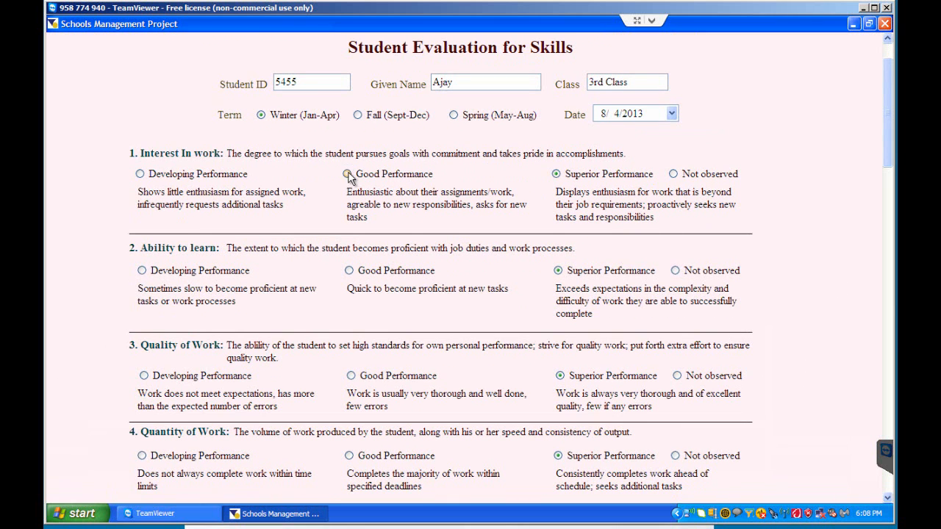
{"action": "left_click", "coordinate": [143, 272]}
{"action": "left_click", "coordinate": [351, 376]}
{"action": "scroll", "coordinate": [445, 411], "scroll_direction": "down", "scroll_amount": 5}
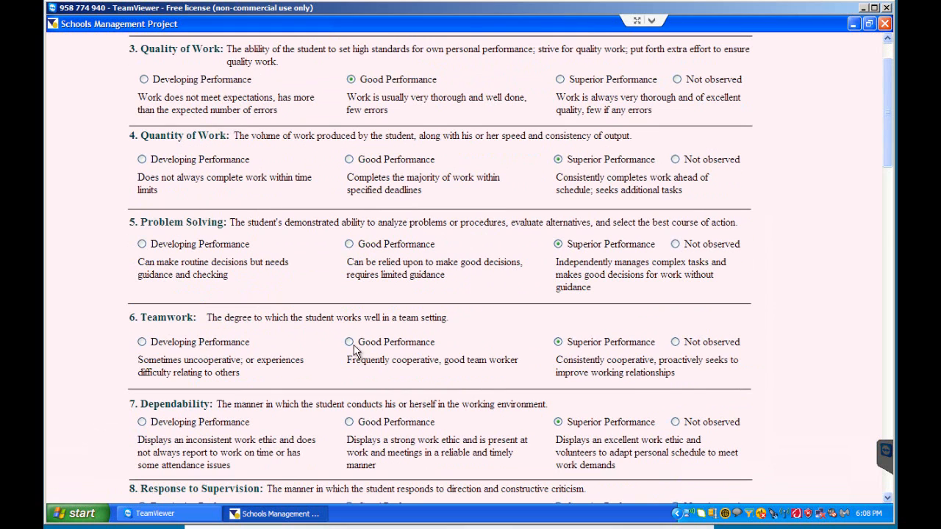
{"action": "left_click", "coordinate": [349, 244]}
{"action": "left_click", "coordinate": [142, 342]}
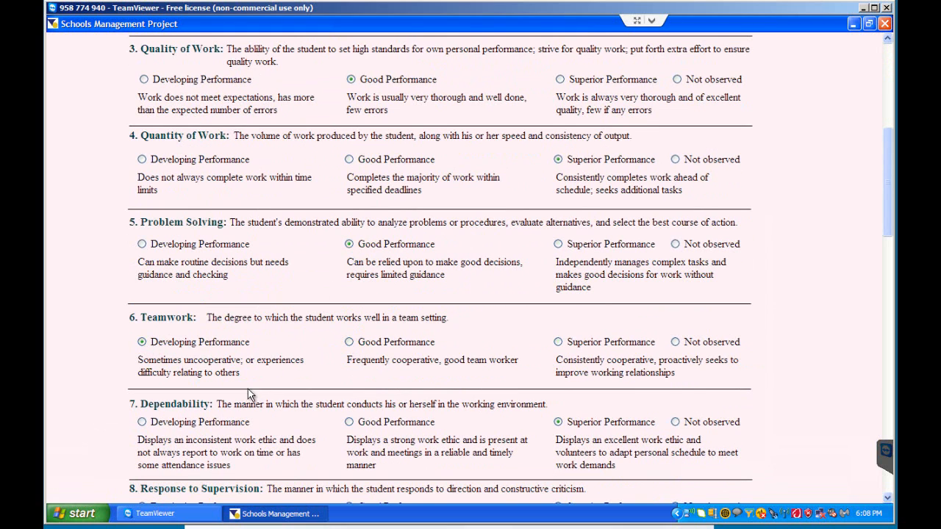
- Rate Response to Supervision and Ethical Behaviour as Good Performance, and Reflection and Entrepreneurial Orientation as Developing Performance
{"action": "scroll", "coordinate": [250, 395], "scroll_direction": "down", "scroll_amount": 3}
{"action": "left_click", "coordinate": [349, 266]}
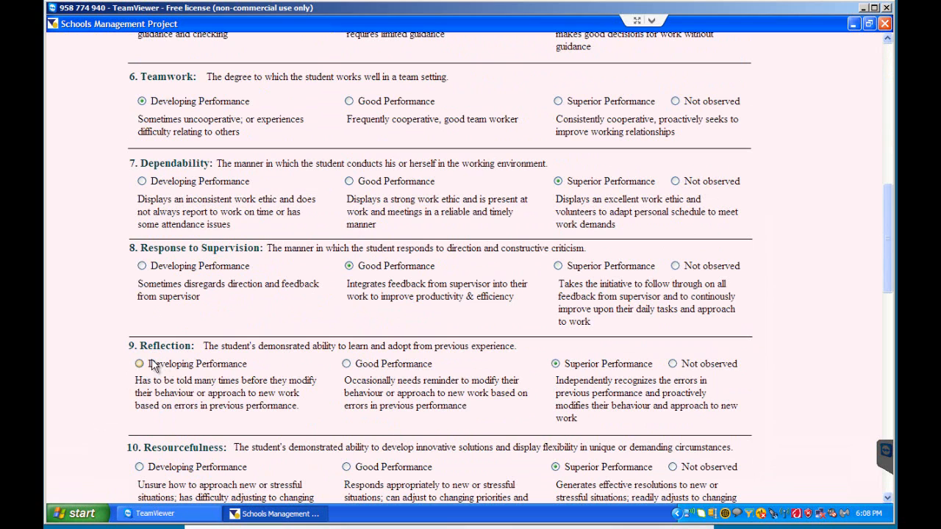
{"action": "scroll", "coordinate": [283, 401], "scroll_direction": "down", "scroll_amount": 4}
{"action": "left_click", "coordinate": [347, 244]}
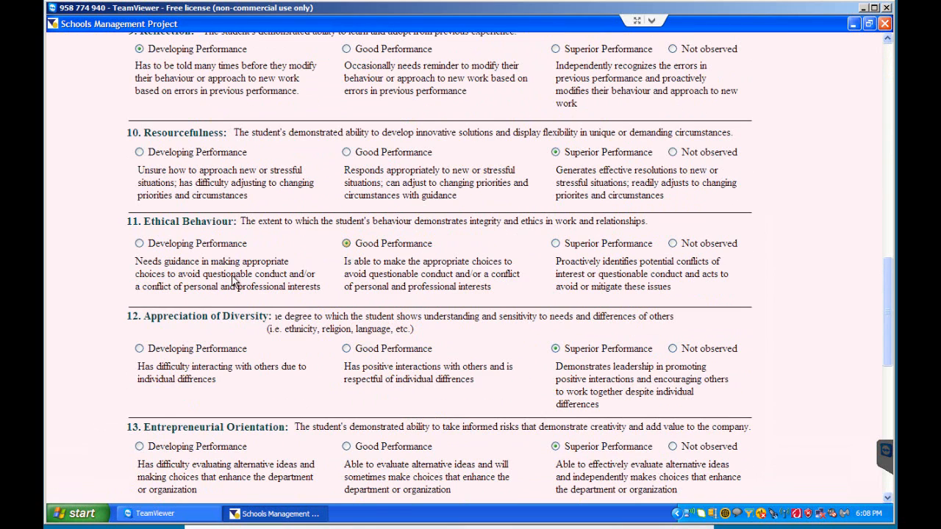
{"action": "scroll", "coordinate": [354, 434], "scroll_direction": "down", "scroll_amount": 4}
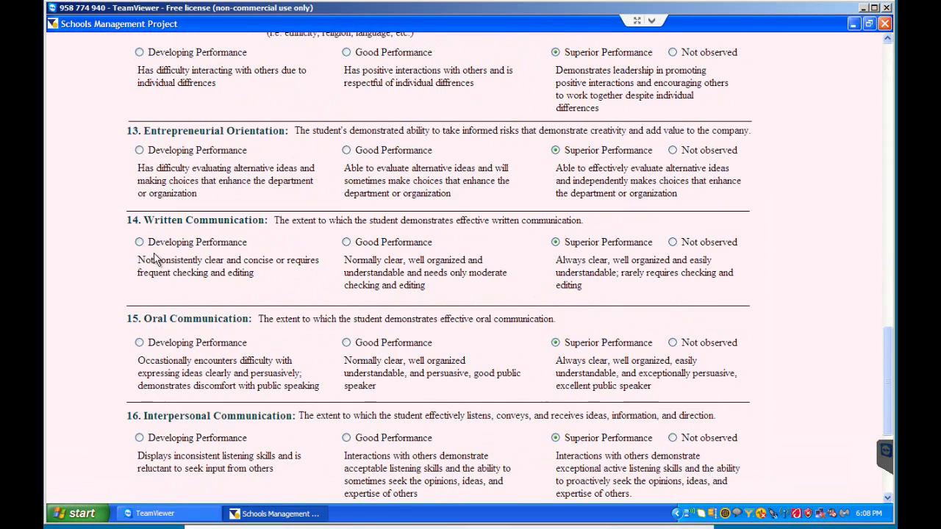
{"action": "left_click", "coordinate": [139, 150]}
- Enter "Very good Creatively, need to improve academically" as the strengths and next steps comment, and save the evaluation
{"action": "scroll", "coordinate": [407, 325], "scroll_direction": "down", "scroll_amount": 3}
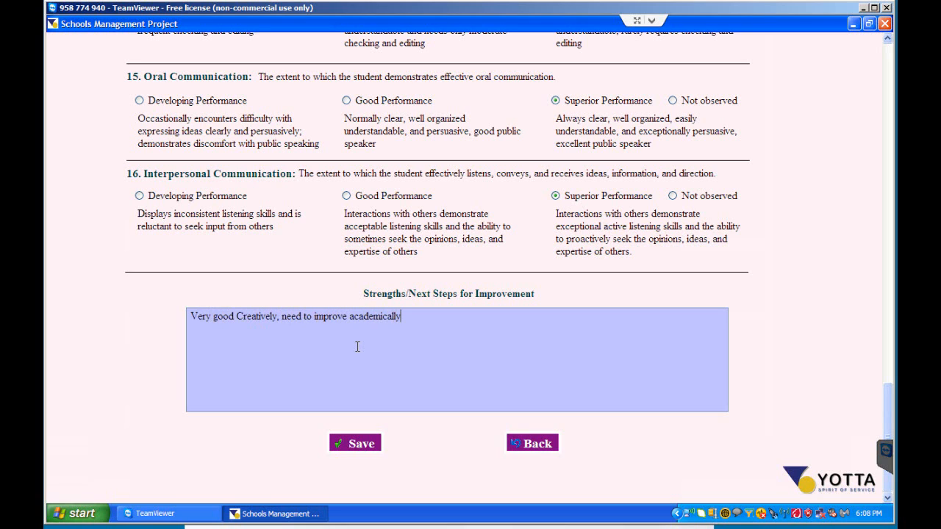
{"action": "left_click", "coordinate": [367, 445]}
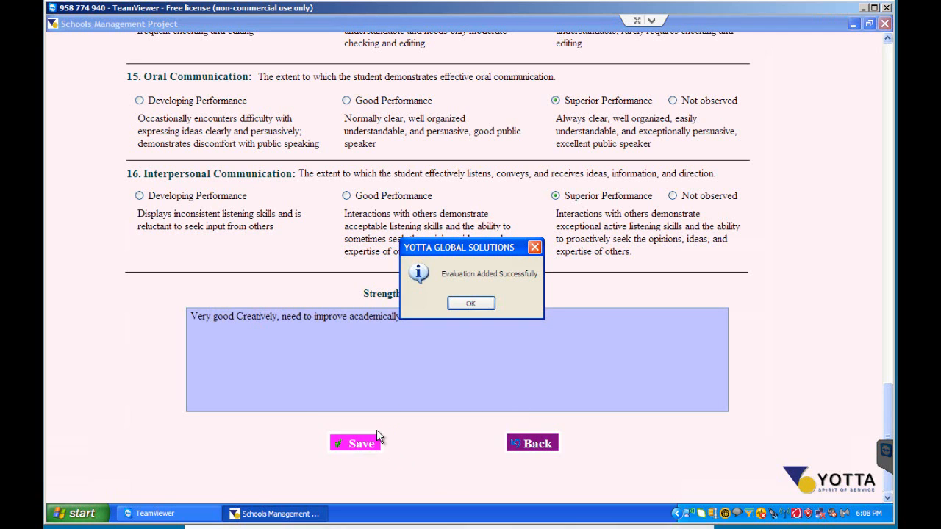
{"action": "left_click", "coordinate": [478, 307]}
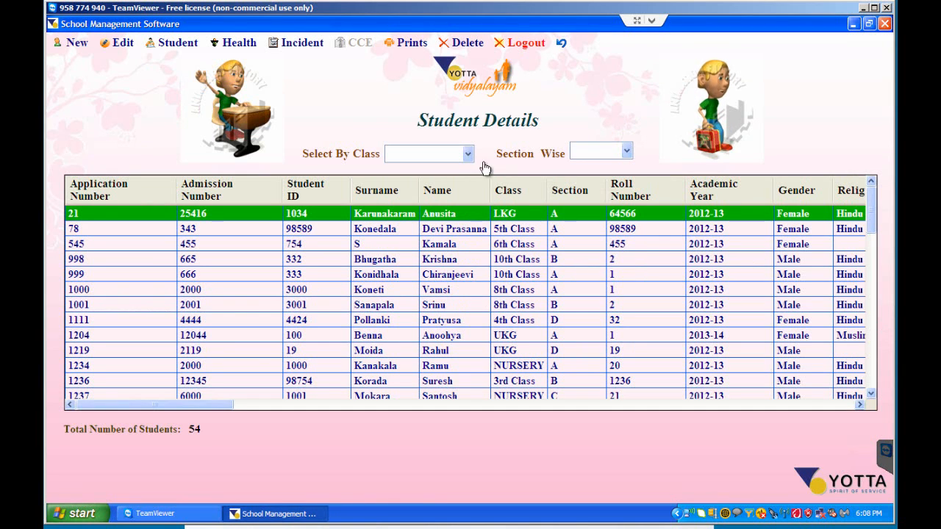
- Filter the student list by 3rd Class and open the Ability evaluation form for the section C student
{"action": "left_click", "coordinate": [454, 155]}
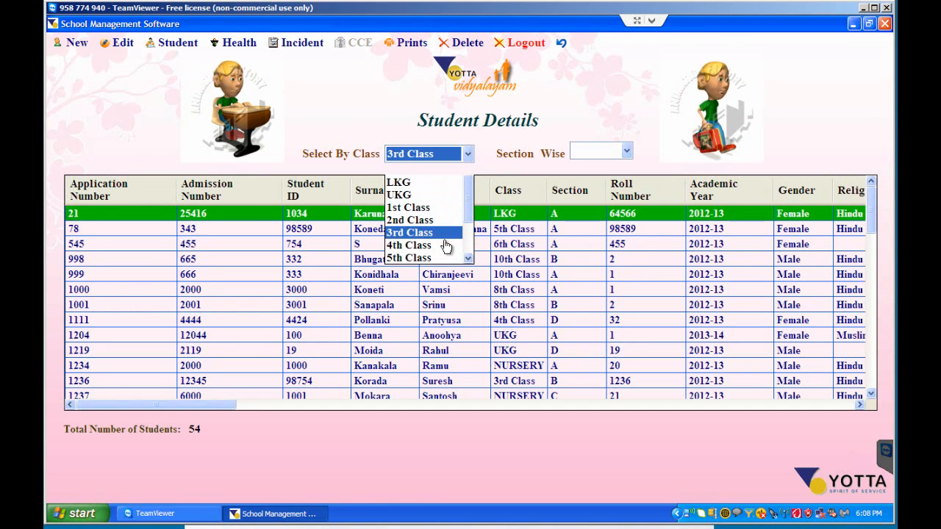
{"action": "left_click", "coordinate": [443, 235]}
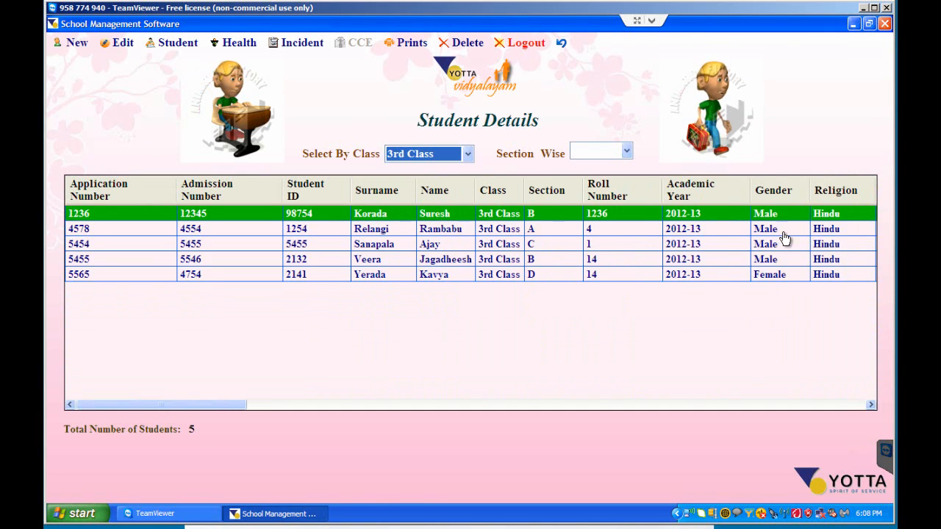
{"action": "left_click", "coordinate": [410, 245]}
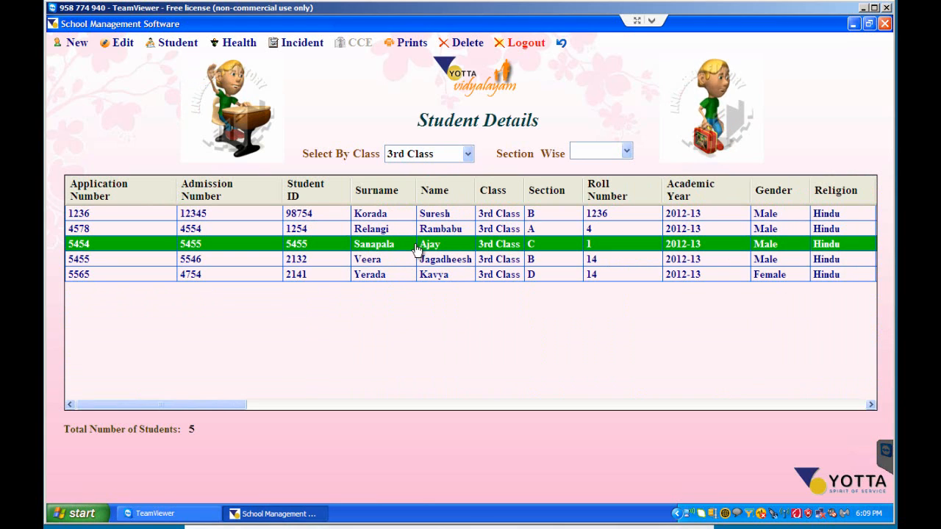
{"action": "left_click", "coordinate": [177, 43]}
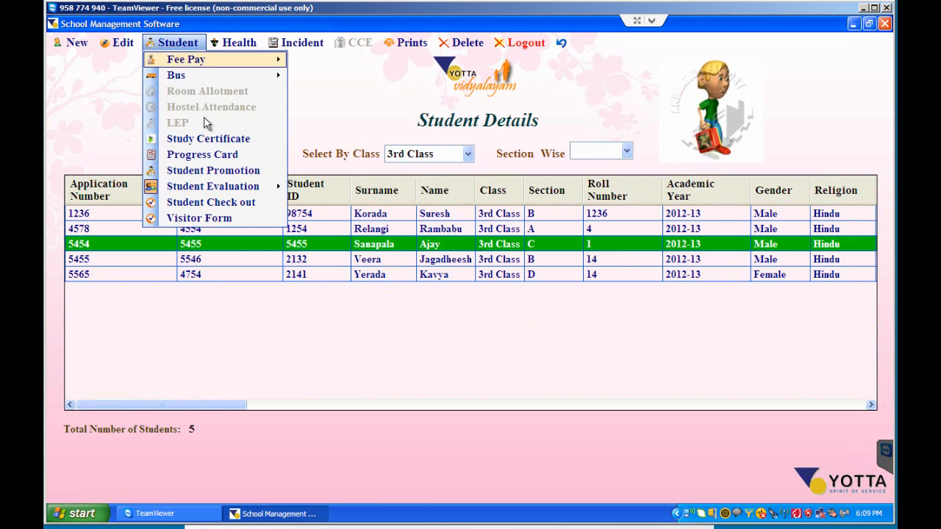
{"action": "mouse_move", "coordinate": [232, 196]}
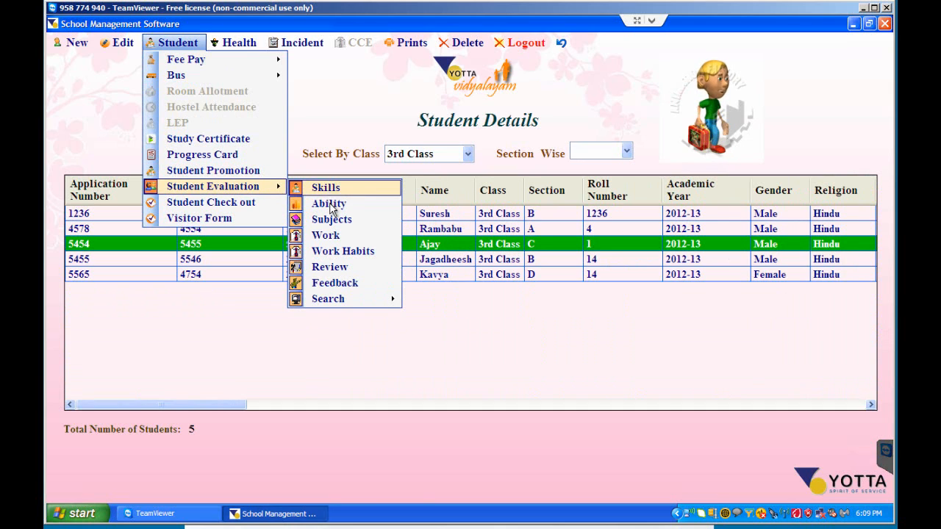
{"action": "left_click", "coordinate": [328, 203]}
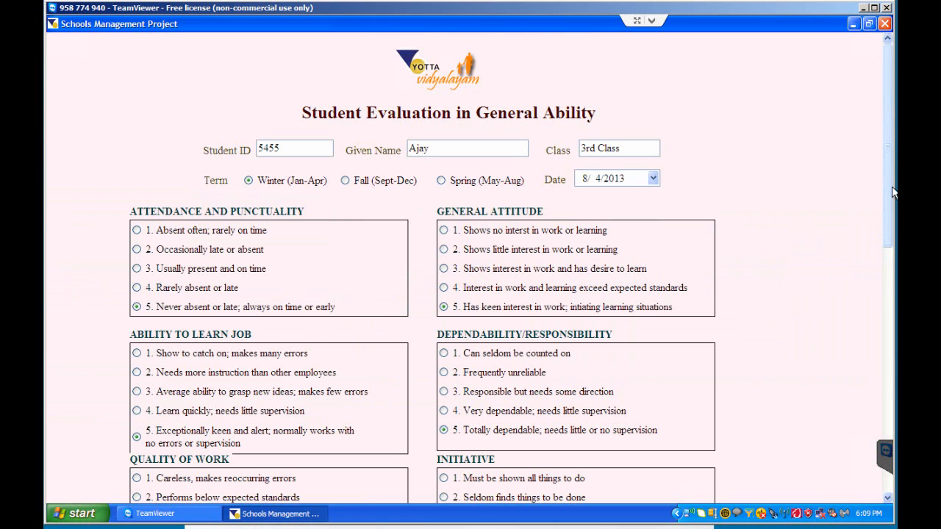
- Rate Attendance and Punctuality as 2, General Attitude as 4, Dependability/Responsibility as 3, Cooperativeness as 1 and Personal Appearance as 3
{"action": "left_click_drag", "start_coordinate": [891, 189], "coordinate": [884, 221]}
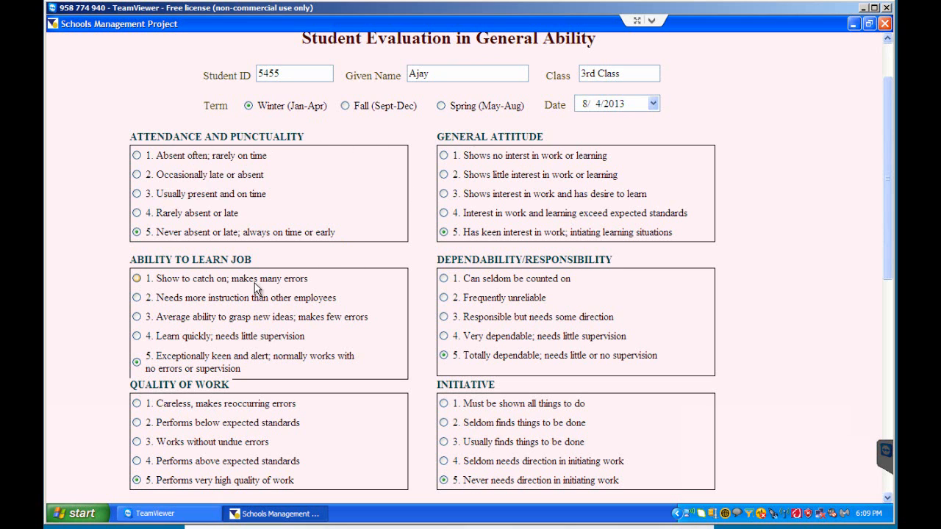
{"action": "scroll", "coordinate": [498, 279], "scroll_direction": "down", "scroll_amount": 3}
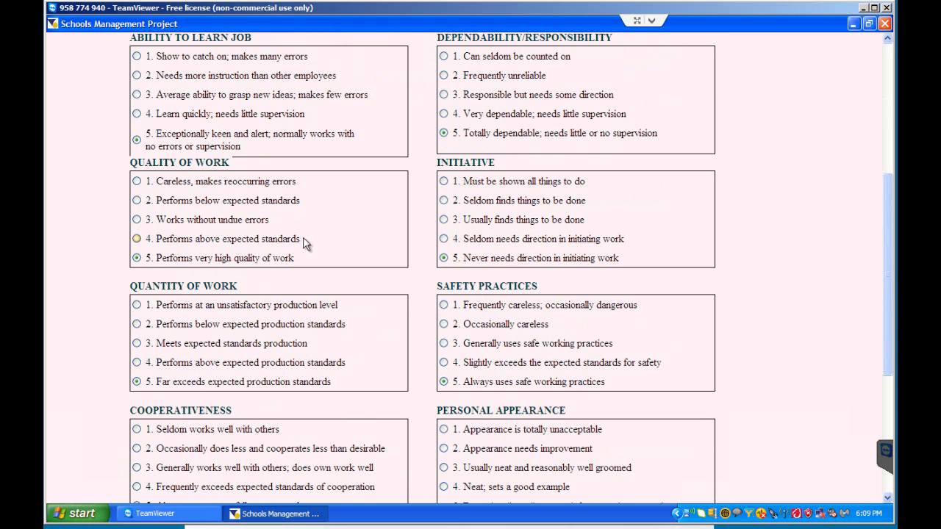
{"action": "scroll", "coordinate": [300, 247], "scroll_direction": "up", "scroll_amount": 2}
{"action": "scroll", "coordinate": [266, 257], "scroll_direction": "up", "scroll_amount": 2}
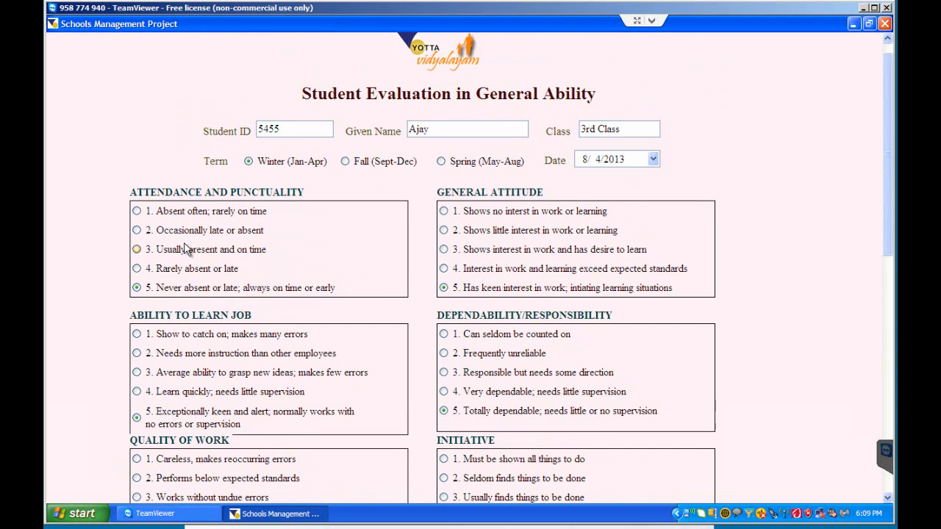
{"action": "left_click", "coordinate": [137, 230]}
{"action": "left_click", "coordinate": [443, 268]}
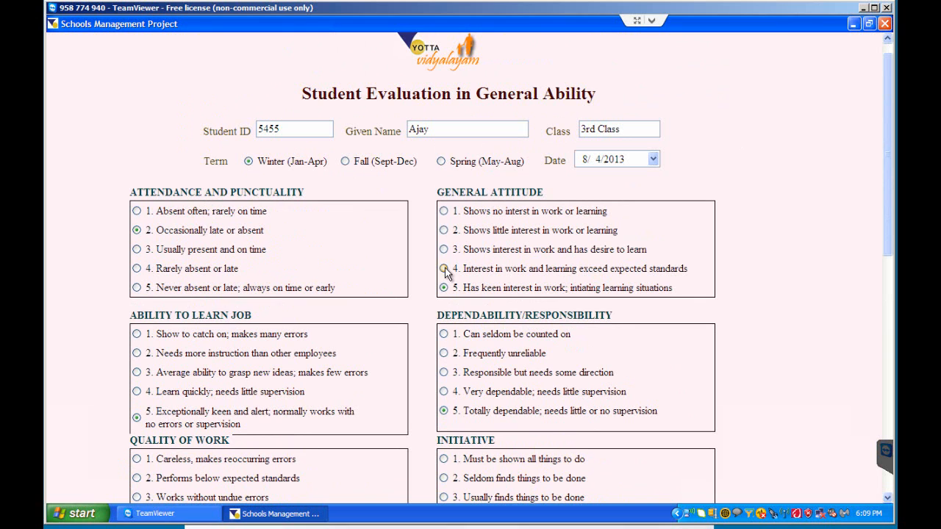
{"action": "left_click", "coordinate": [443, 373]}
{"action": "scroll", "coordinate": [275, 342], "scroll_direction": "down", "scroll_amount": 7}
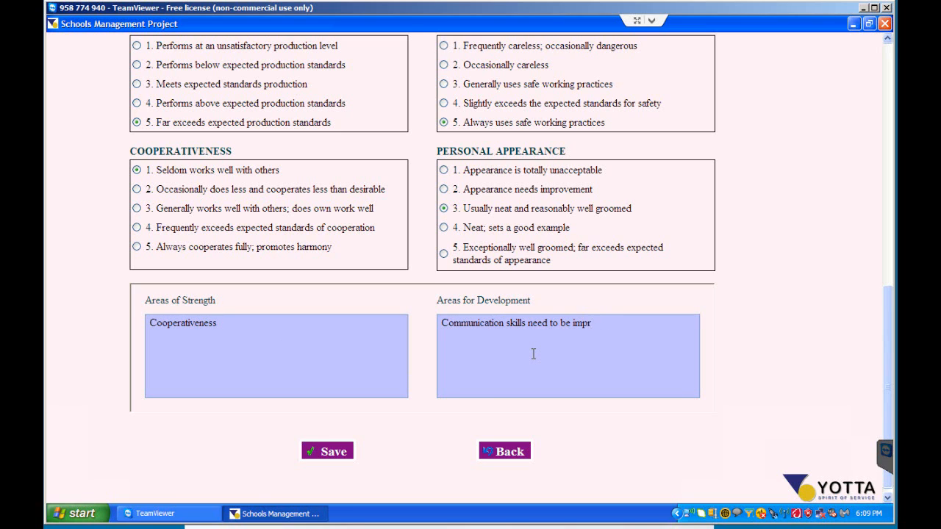
- Enter "Cooperativeness" under Areas of Strength and "Communication skills need to be improved" under Areas for Development, and save the evaluation
{"action": "left_click", "coordinate": [330, 450]}
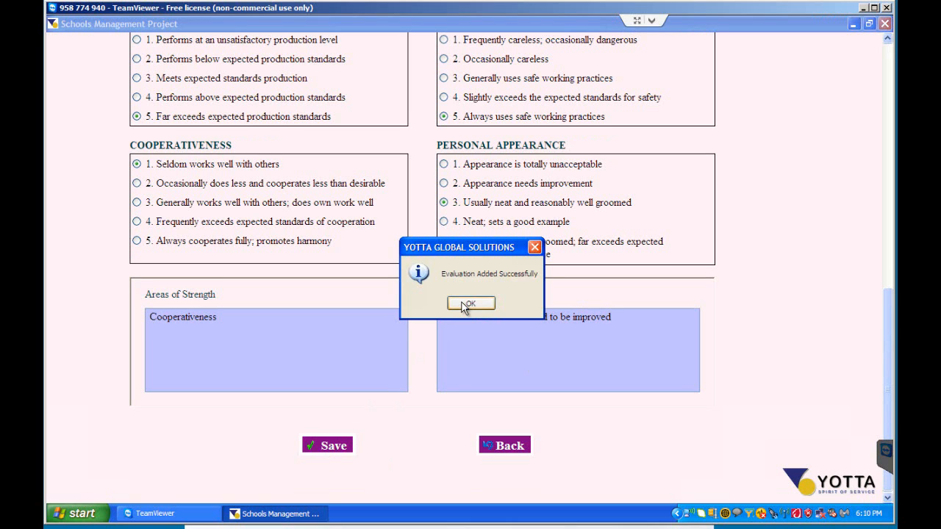
{"action": "left_click", "coordinate": [469, 304]}
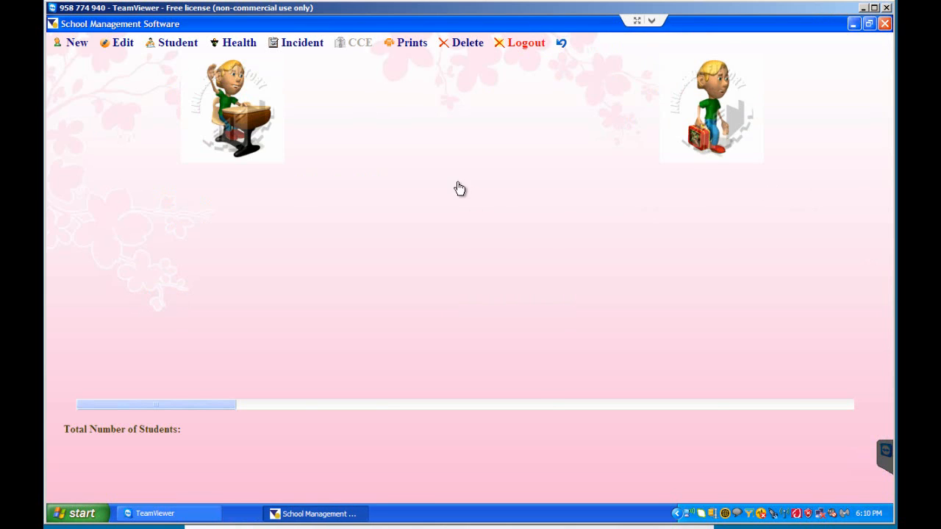
- Filter the student list by 3rd Class and open the Subjects evaluation form for the section C student
{"action": "left_click", "coordinate": [441, 154]}
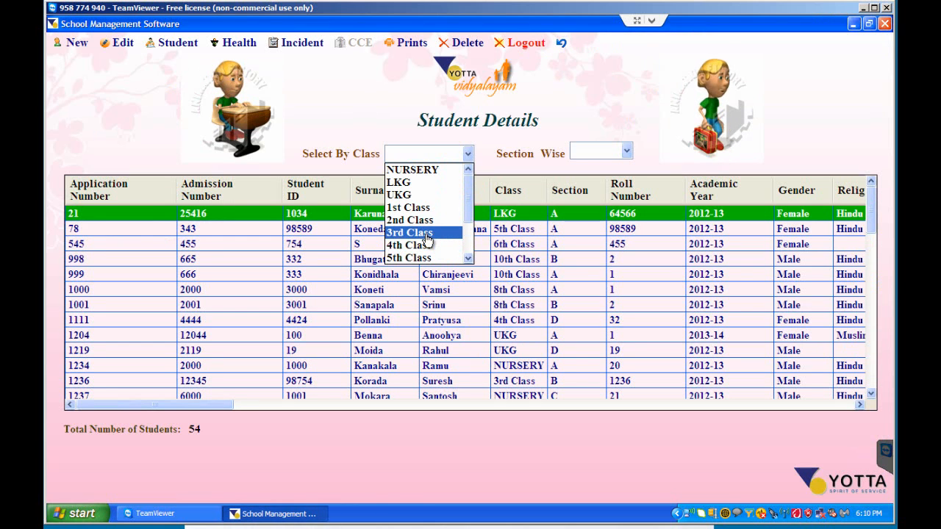
{"action": "left_click", "coordinate": [426, 234]}
{"action": "left_click", "coordinate": [426, 234]}
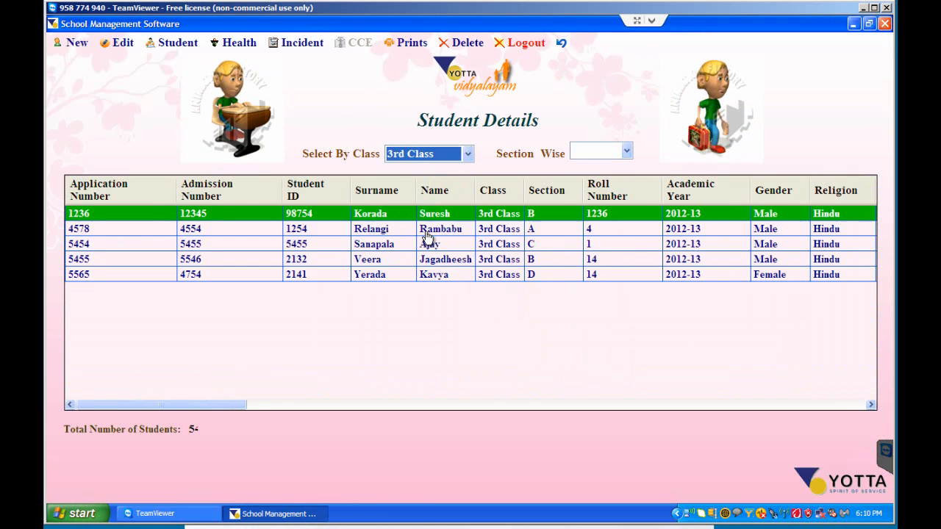
{"action": "left_click", "coordinate": [390, 244]}
{"action": "left_click", "coordinate": [176, 43]}
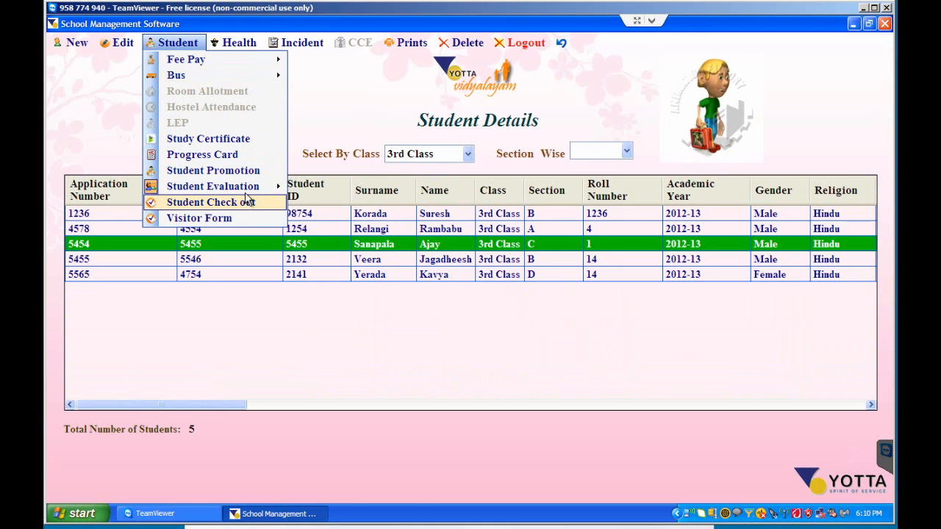
{"action": "mouse_move", "coordinate": [249, 190]}
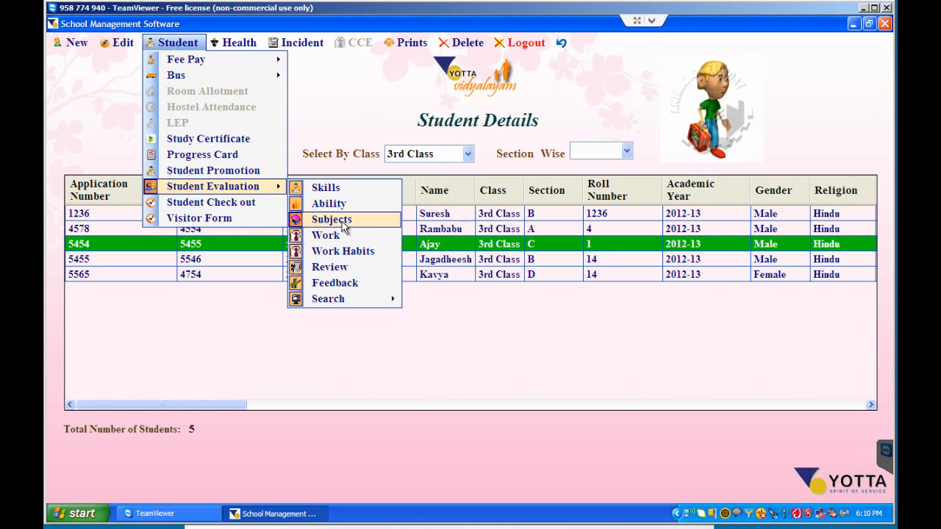
{"action": "left_click", "coordinate": [346, 221]}
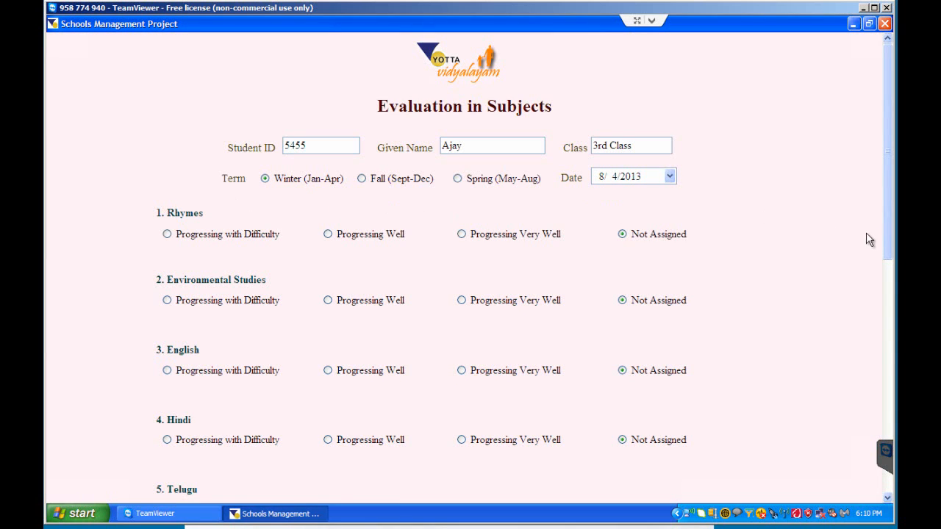
- Look through the rating options for each subject in the Subjects evaluation, and return to the student list without saving
{"action": "scroll", "coordinate": [884, 220], "scroll_direction": "down", "scroll_amount": 5}
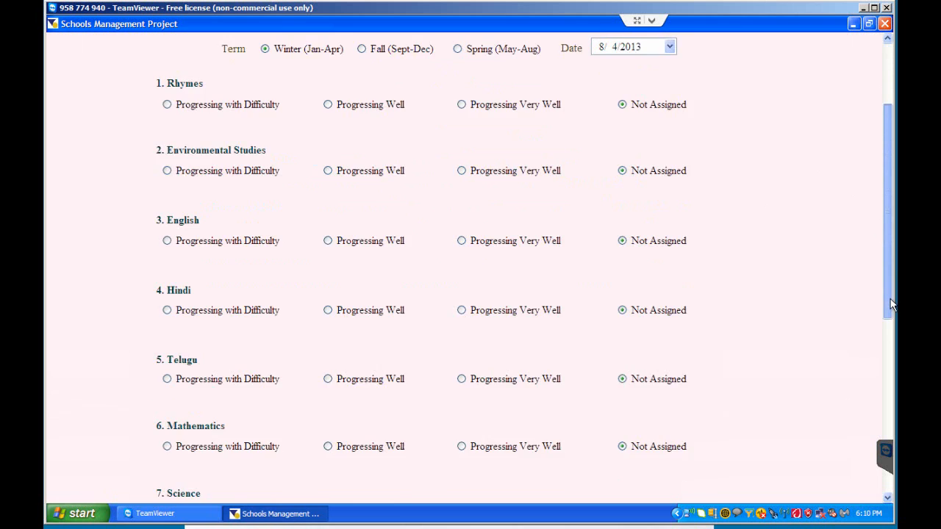
{"action": "scroll", "coordinate": [471, 264], "scroll_direction": "down", "scroll_amount": 1}
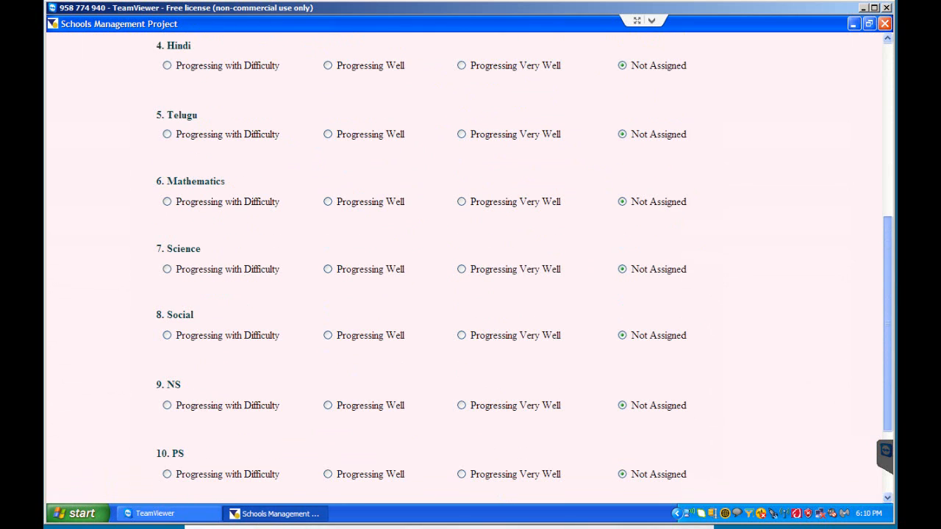
{"action": "scroll", "coordinate": [856, 210], "scroll_direction": "up", "scroll_amount": 6}
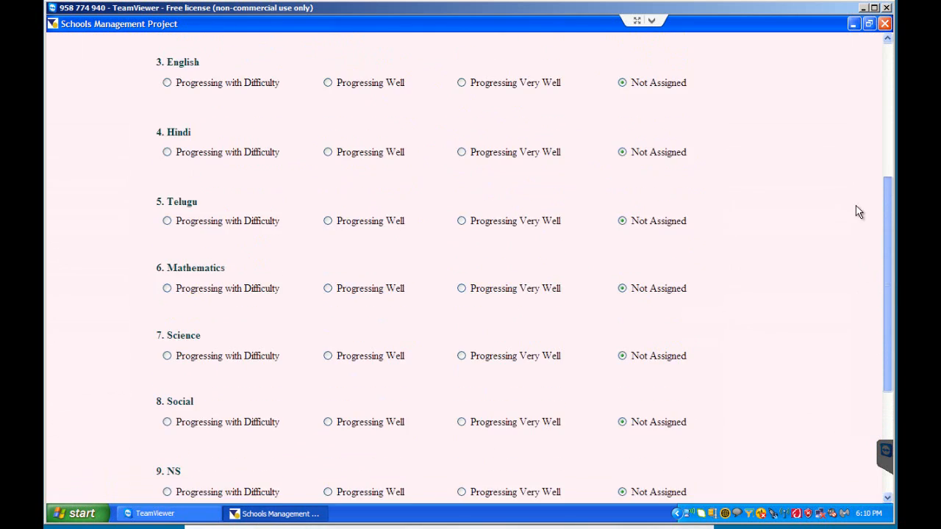
{"action": "scroll", "coordinate": [882, 275], "scroll_direction": "down", "scroll_amount": 5}
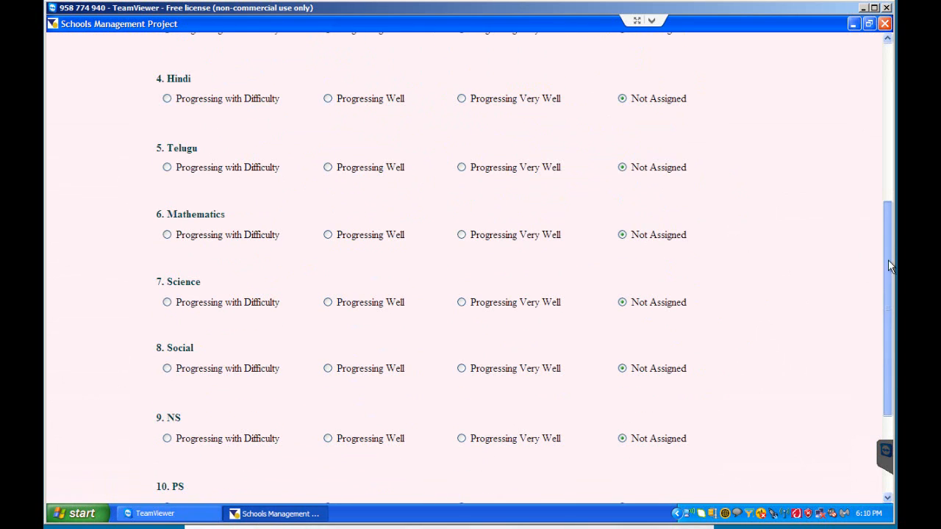
{"action": "left_click_drag", "start_coordinate": [887, 260], "coordinate": [888, 481]}
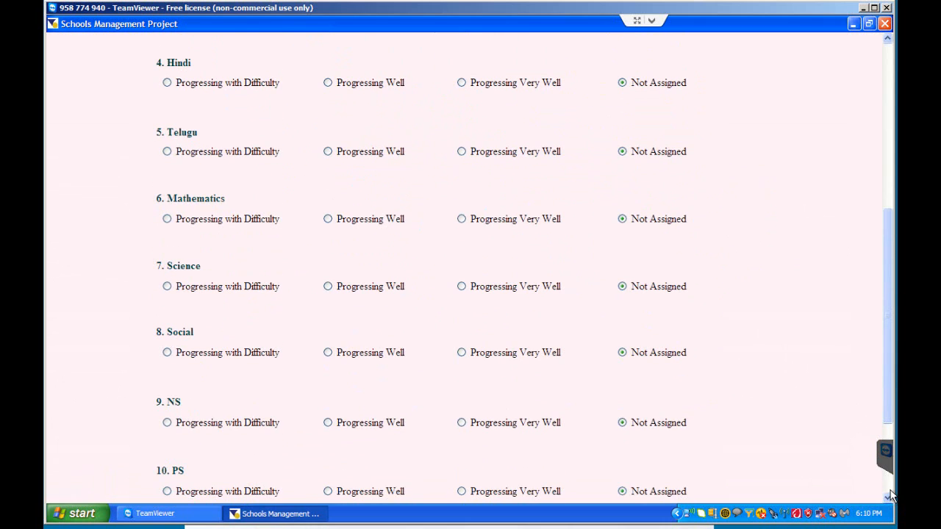
{"action": "scroll", "coordinate": [890, 496], "scroll_direction": "down", "scroll_amount": 3}
{"action": "left_click", "coordinate": [554, 446]}
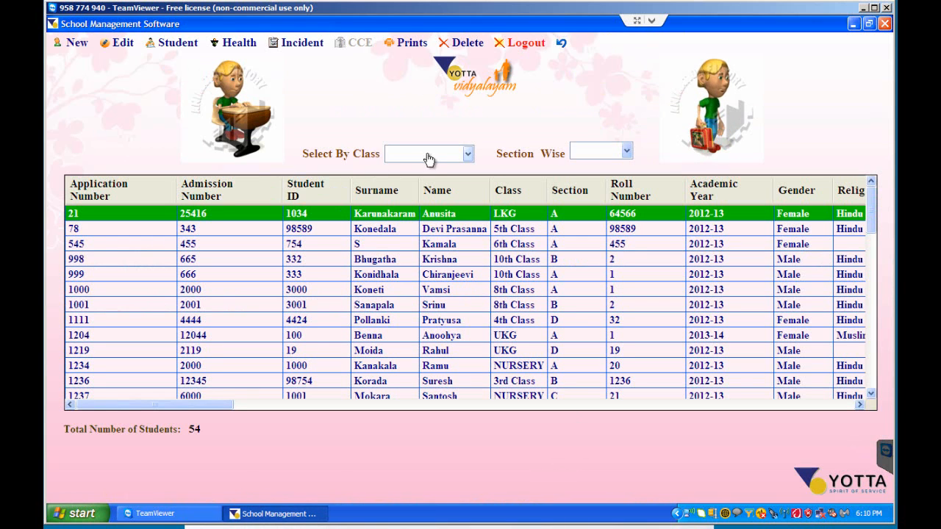
- Filter the student list by 3rd Class and open the Work evaluation form for the section C student
{"action": "left_click", "coordinate": [432, 153]}
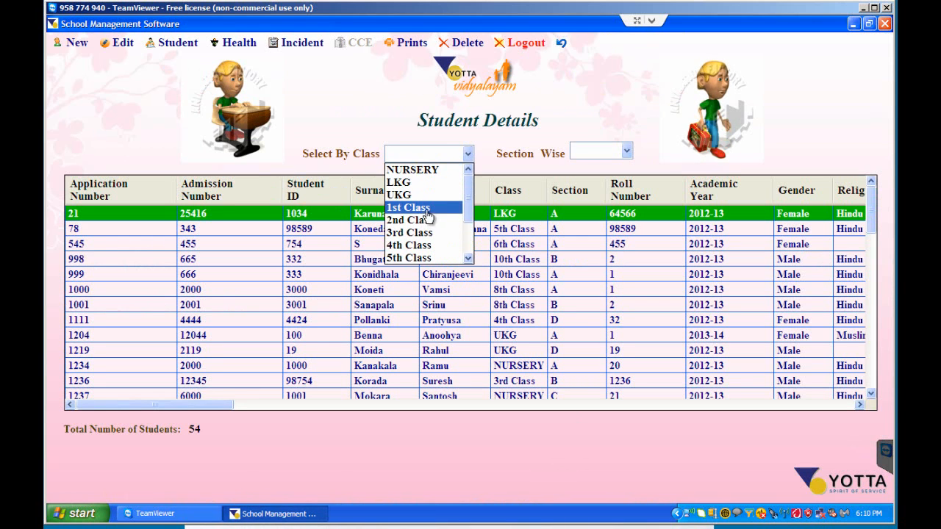
{"action": "left_click", "coordinate": [415, 232]}
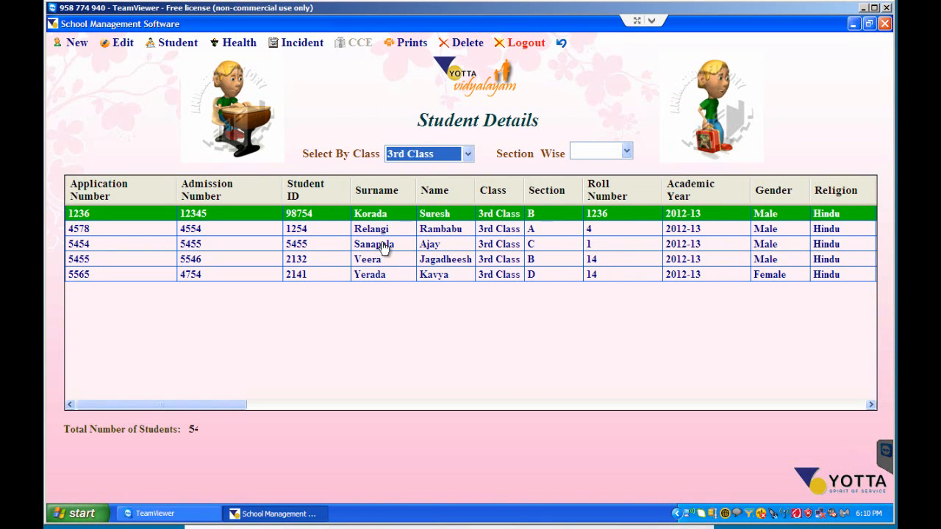
{"action": "left_click", "coordinate": [383, 247]}
{"action": "left_click", "coordinate": [175, 43]}
{"action": "mouse_move", "coordinate": [213, 186]}
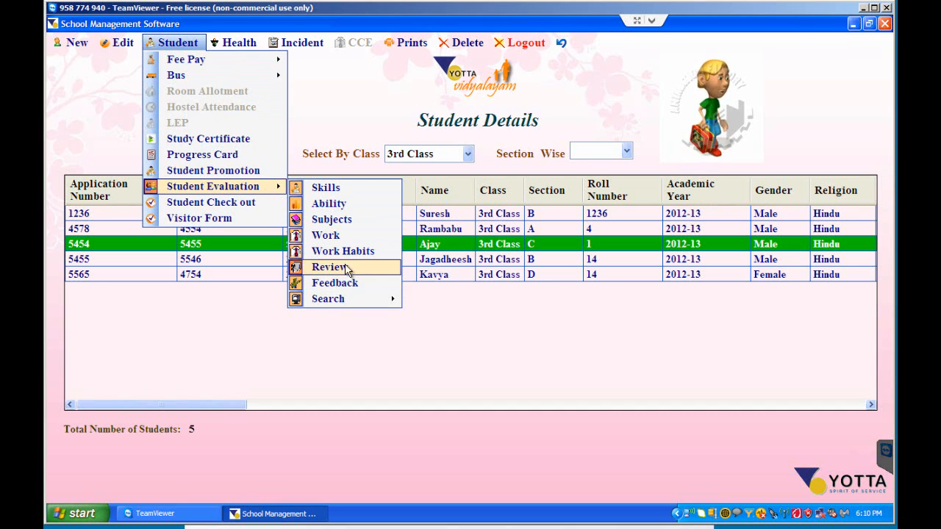
{"action": "left_click", "coordinate": [328, 234]}
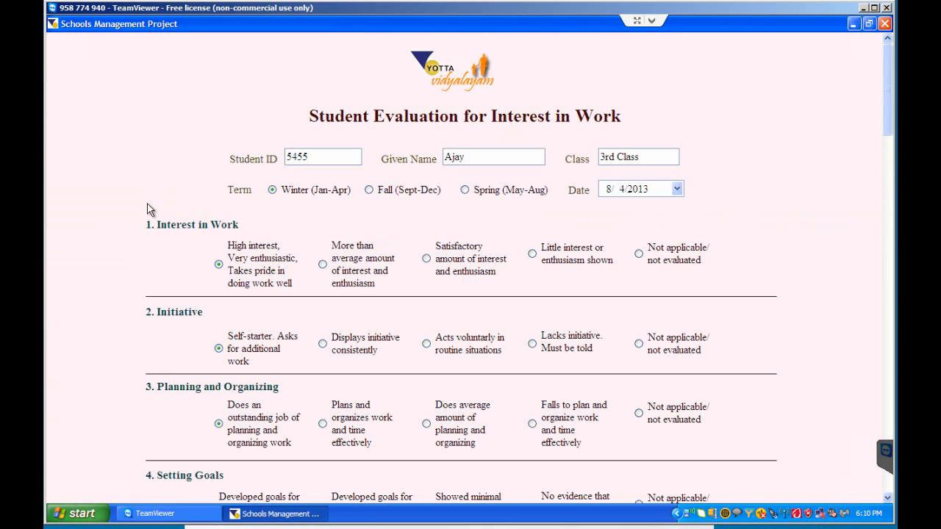
- Look through the criteria and comment area of the Interest in Work evaluation, and return to the student list without saving
{"action": "scroll", "coordinate": [148, 211], "scroll_direction": "down", "scroll_amount": 3}
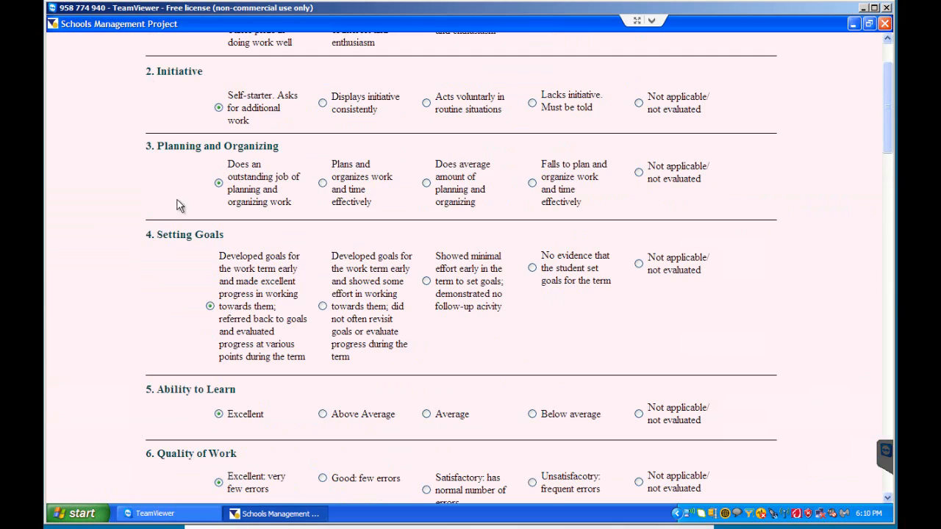
{"action": "scroll", "coordinate": [184, 220], "scroll_direction": "down", "scroll_amount": 5}
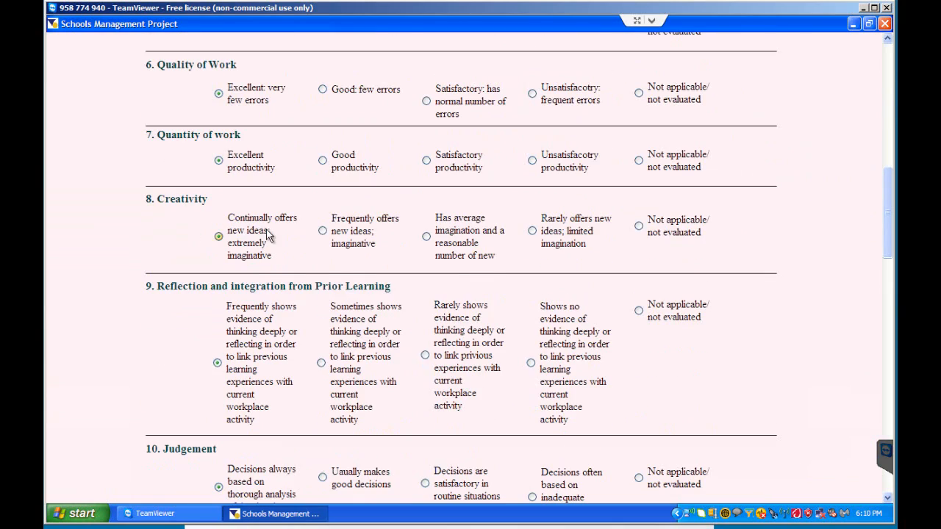
{"action": "scroll", "coordinate": [268, 234], "scroll_direction": "down", "scroll_amount": 16}
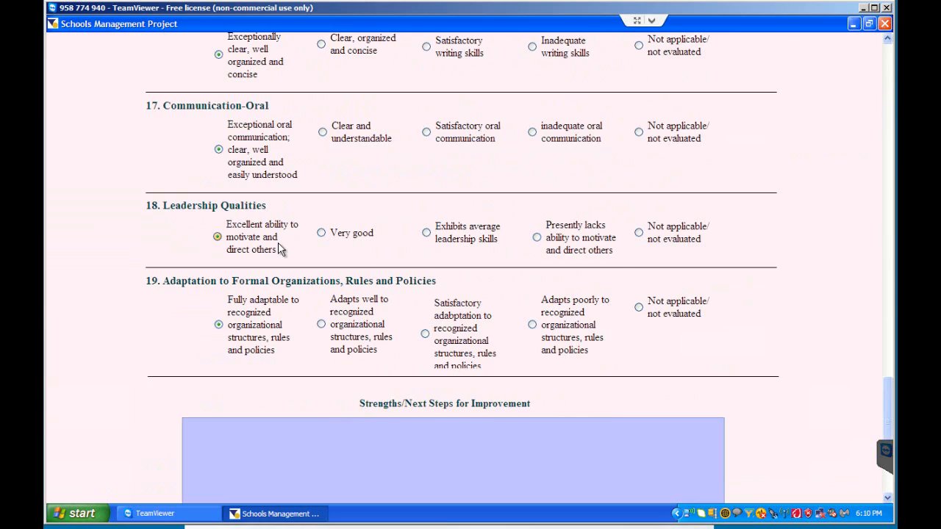
{"action": "scroll", "coordinate": [279, 249], "scroll_direction": "down", "scroll_amount": 2}
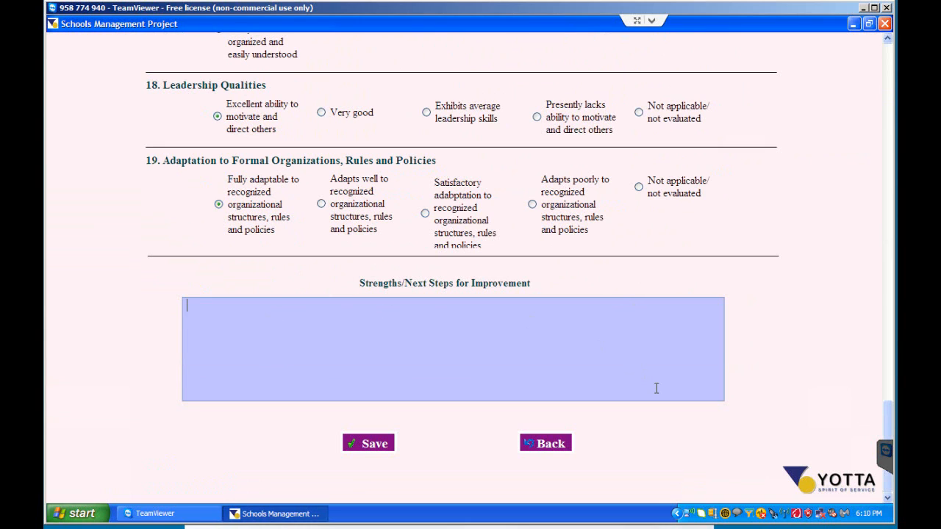
{"action": "left_click", "coordinate": [566, 441]}
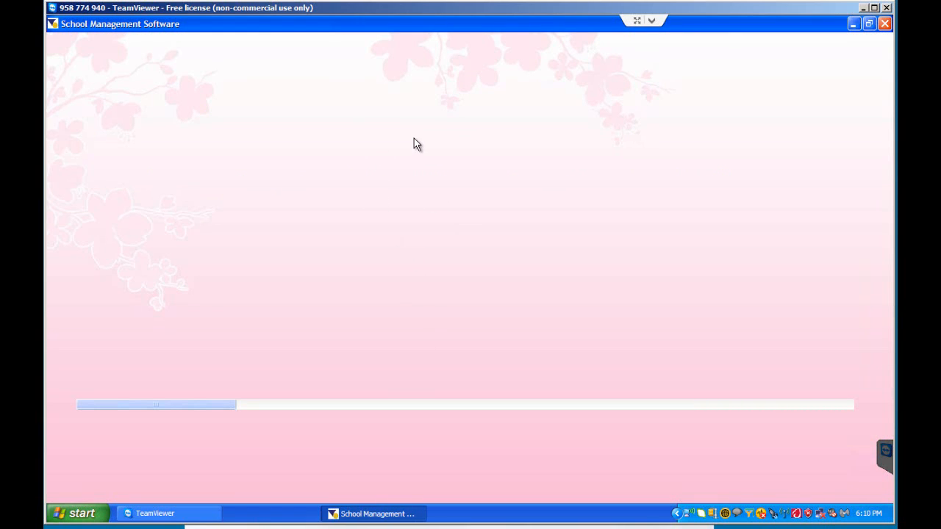
- Filter the student list by 3rd Class and open the overall performance Review form for the section C student
{"action": "left_click", "coordinate": [428, 153]}
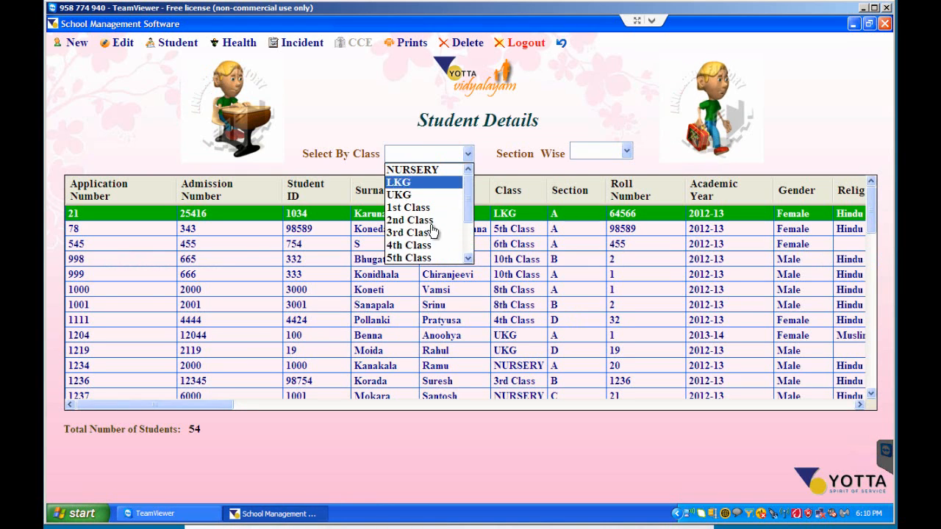
{"action": "left_click", "coordinate": [430, 241]}
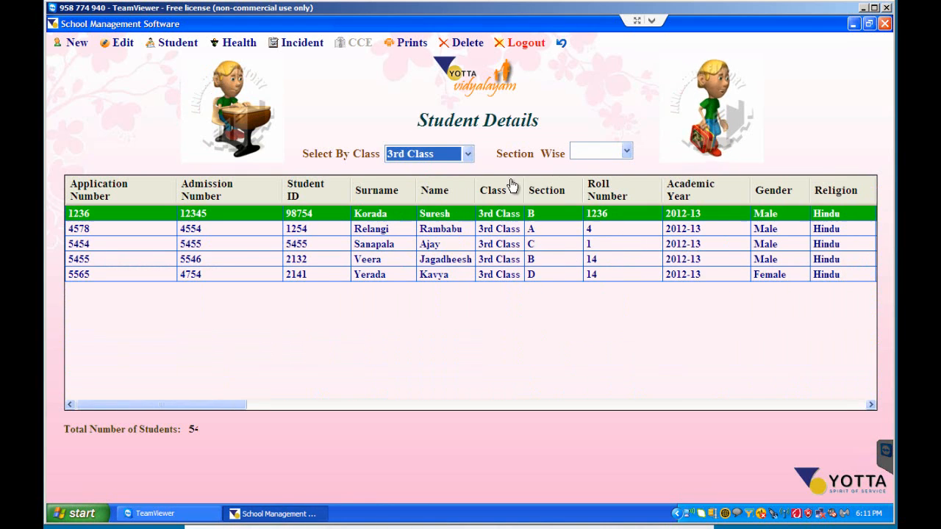
{"action": "left_click", "coordinate": [399, 248]}
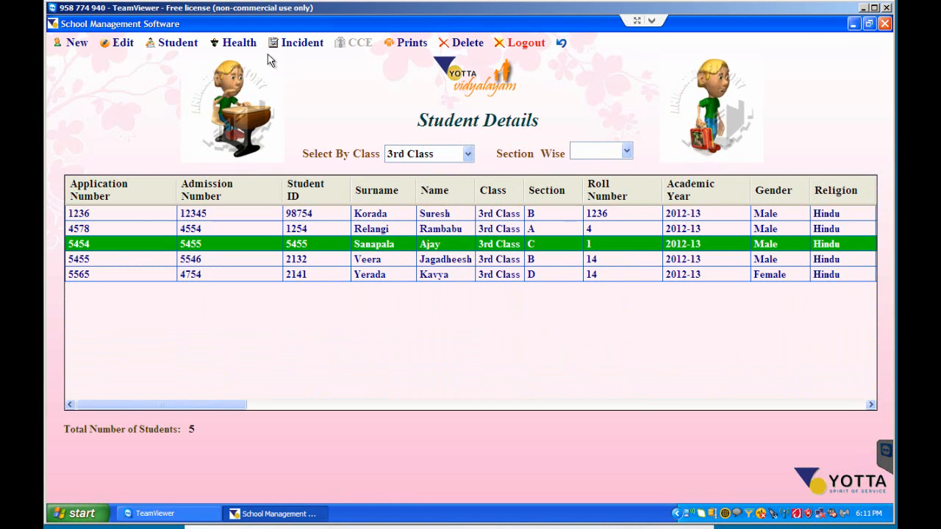
{"action": "left_click", "coordinate": [173, 43]}
{"action": "mouse_move", "coordinate": [214, 185]}
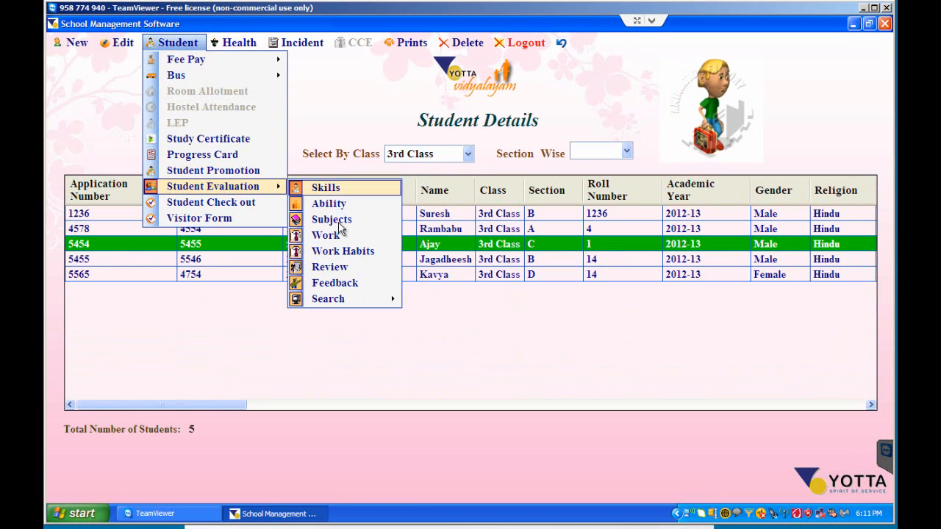
{"action": "left_click", "coordinate": [352, 274]}
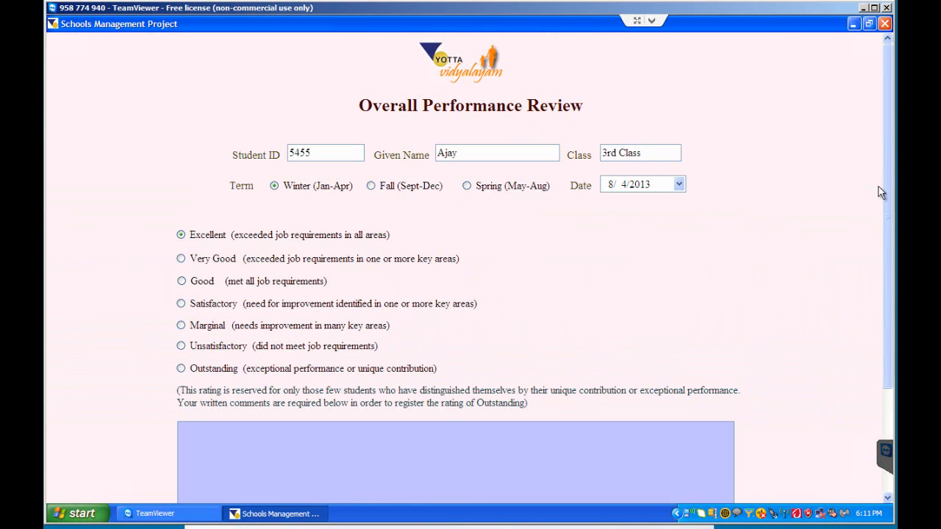
- Select the Outstanding rating in the Overall Performance Review, and return to the student list without saving
{"action": "left_click_drag", "start_coordinate": [886, 194], "coordinate": [890, 221]}
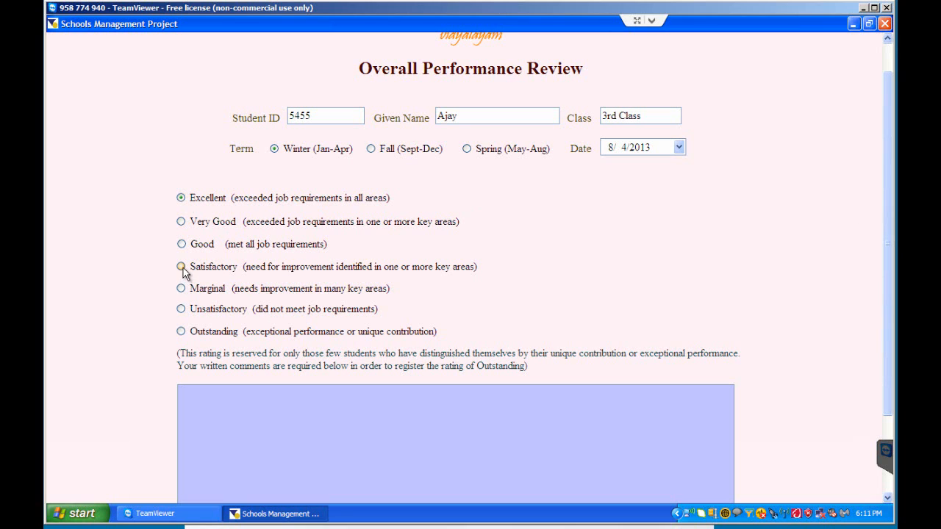
{"action": "left_click_drag", "start_coordinate": [887, 294], "coordinate": [882, 368]}
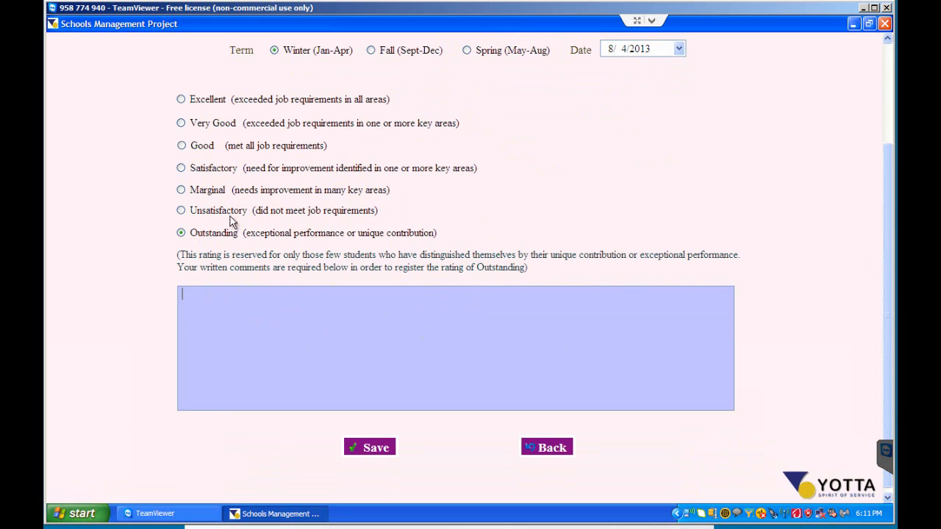
{"action": "left_click", "coordinate": [547, 448]}
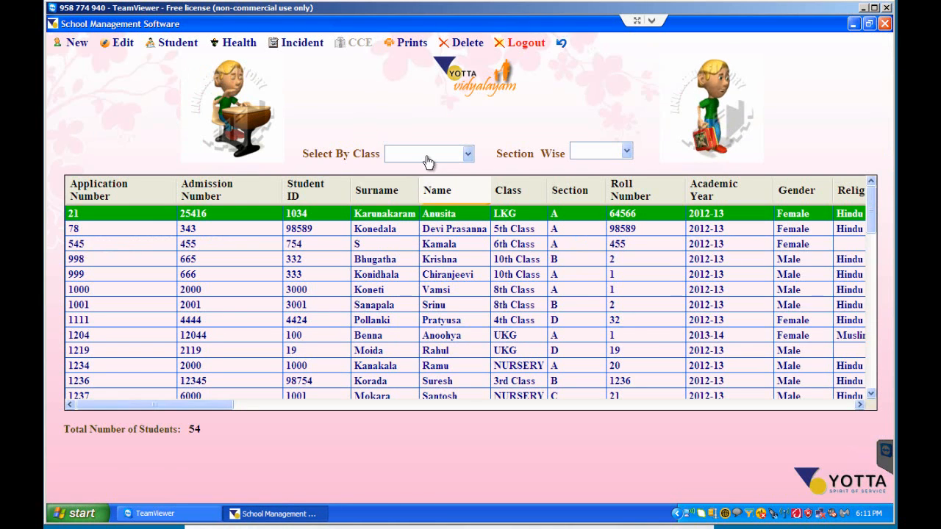
- Filter the student list by 3rd Class and open the evaluation Feedback form for the section C student
{"action": "left_click", "coordinate": [432, 153]}
{"action": "left_click", "coordinate": [440, 234]}
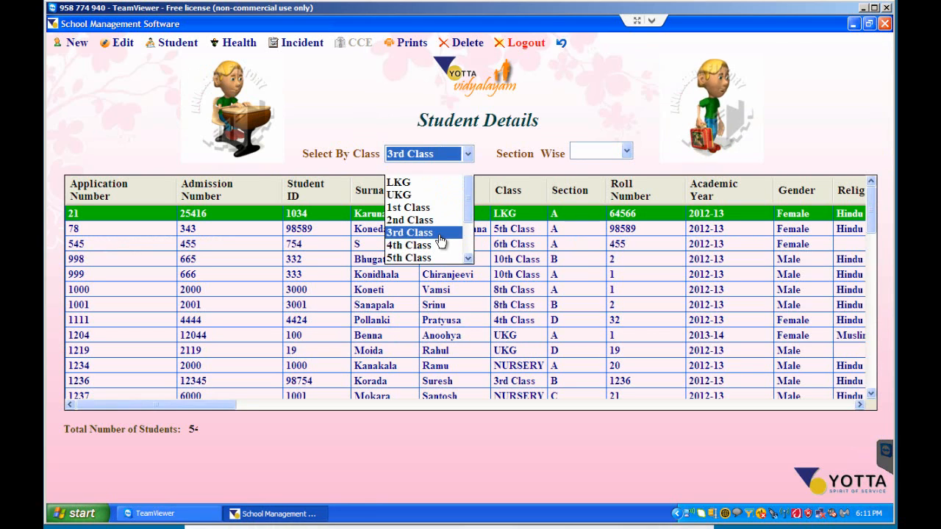
{"action": "left_click", "coordinate": [397, 246]}
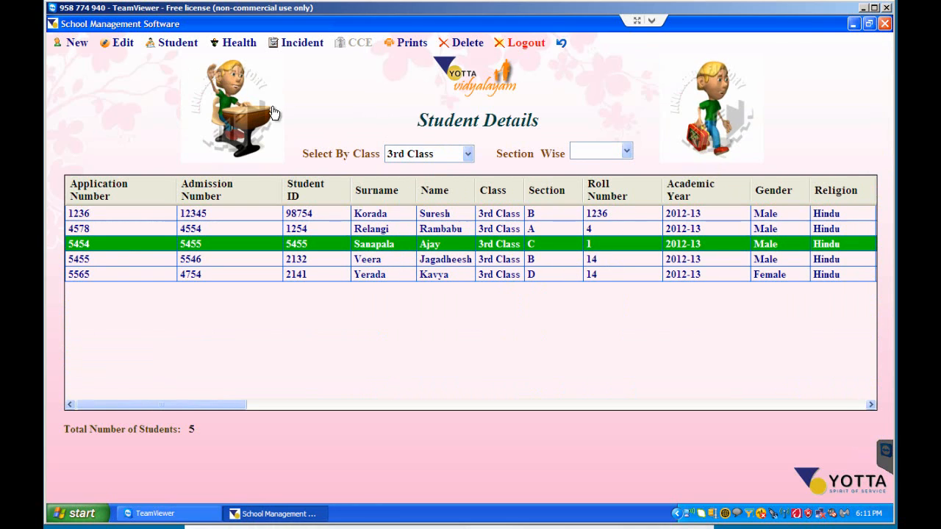
{"action": "left_click", "coordinate": [177, 44]}
{"action": "mouse_move", "coordinate": [221, 187]}
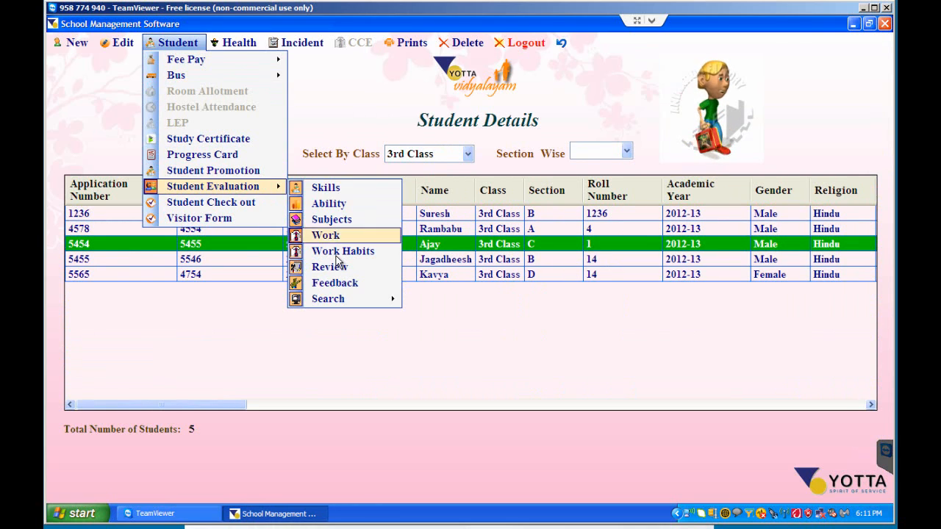
{"action": "left_click", "coordinate": [337, 286]}
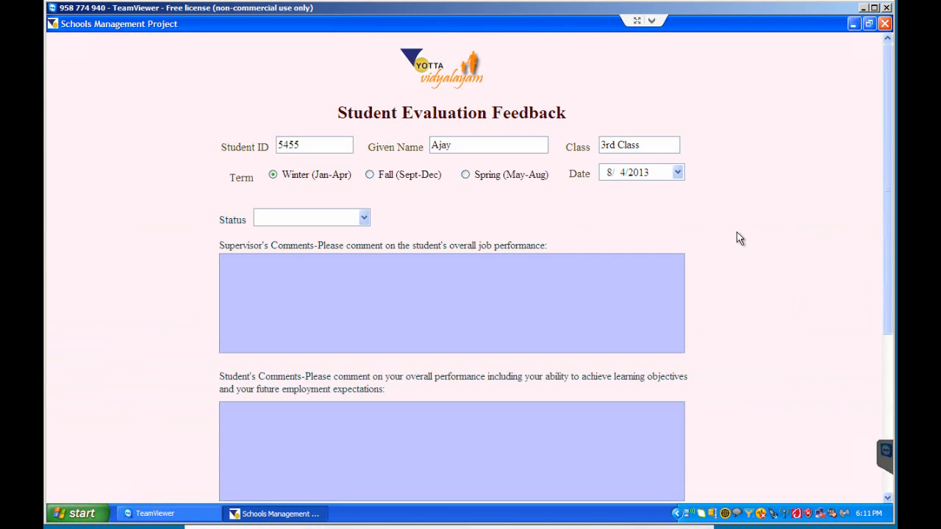
- Set the feedback status to Teacher finished and look through the supervisor's comments, student's comments and recommendations areas
{"action": "left_click", "coordinate": [363, 217]}
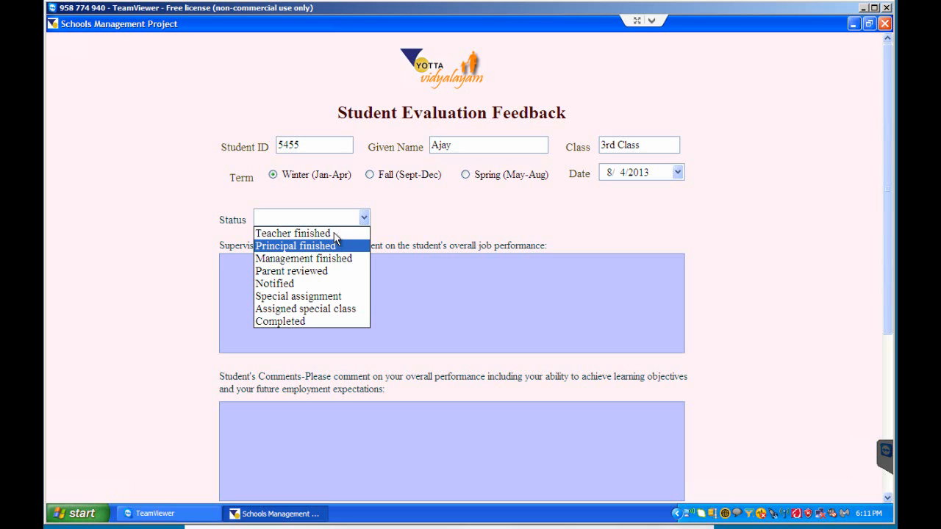
{"action": "left_click", "coordinate": [334, 234]}
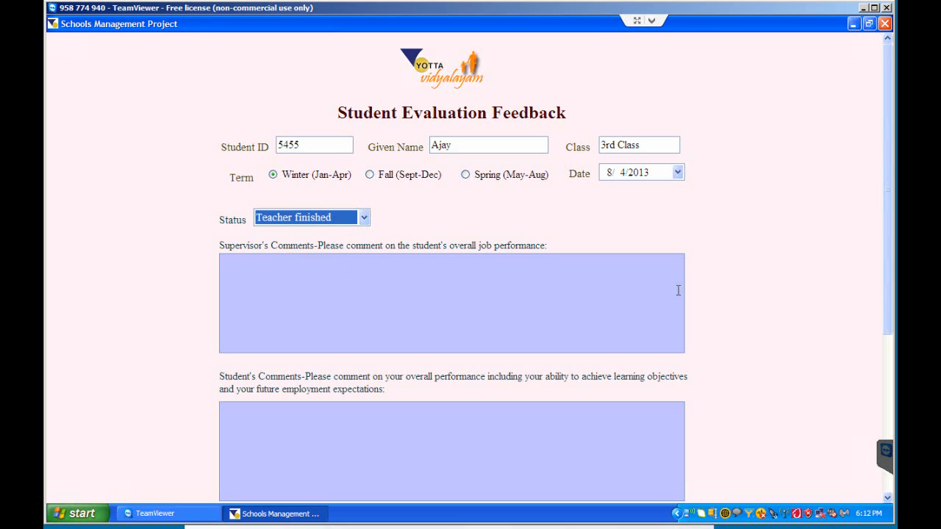
{"action": "left_click", "coordinate": [360, 268]}
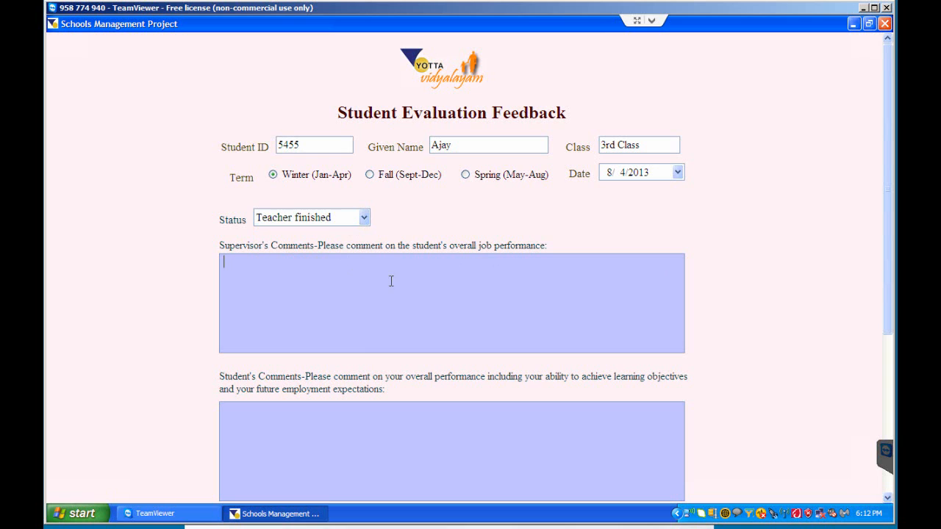
{"action": "scroll", "coordinate": [888, 367], "scroll_direction": "down", "scroll_amount": 4}
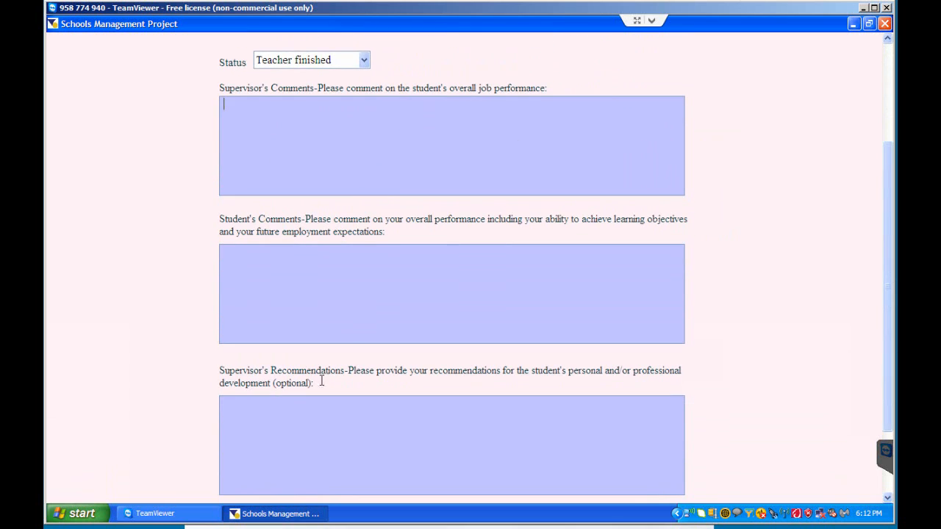
{"action": "scroll", "coordinate": [316, 439], "scroll_direction": "down", "scroll_amount": 1}
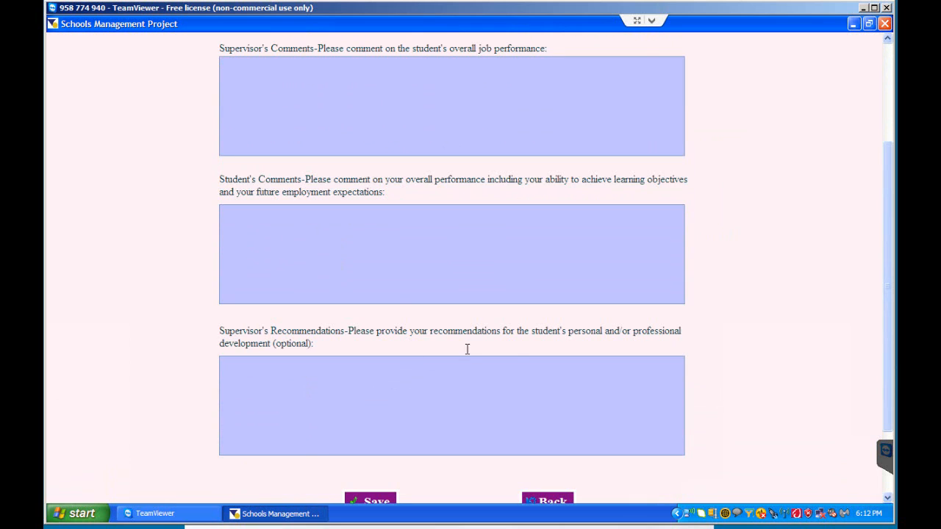
{"action": "scroll", "coordinate": [887, 414], "scroll_direction": "down", "scroll_amount": 1}
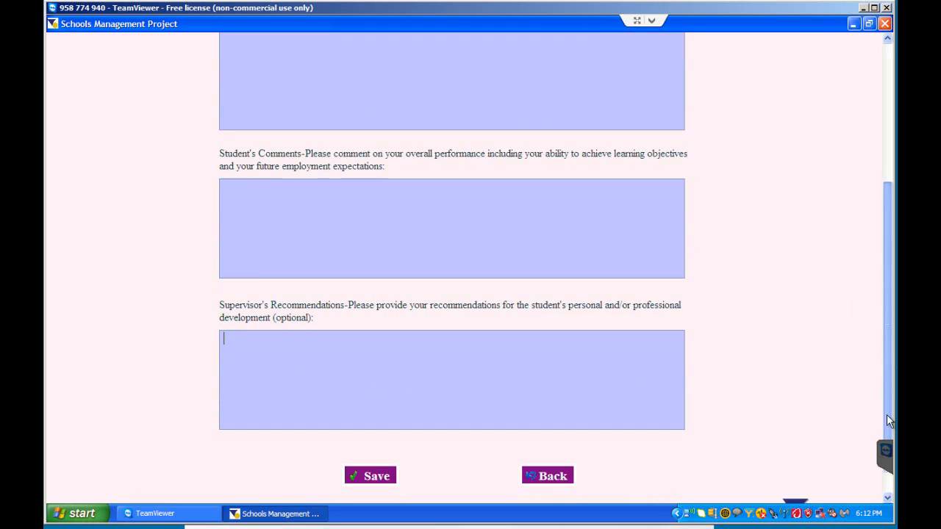
{"action": "left_click_drag", "start_coordinate": [887, 422], "coordinate": [882, 278]}
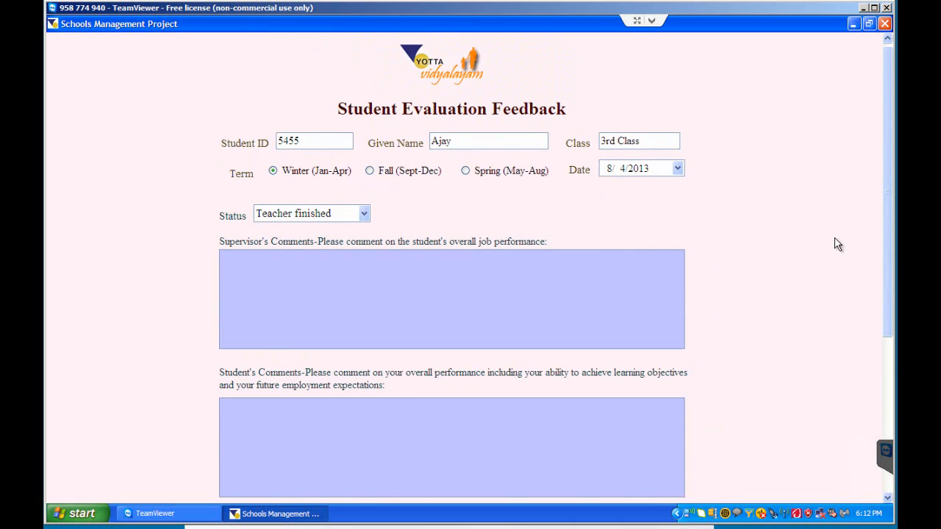
- Change the feedback status to Parent reviewed, and return to the student list without saving
{"action": "left_click", "coordinate": [365, 214]}
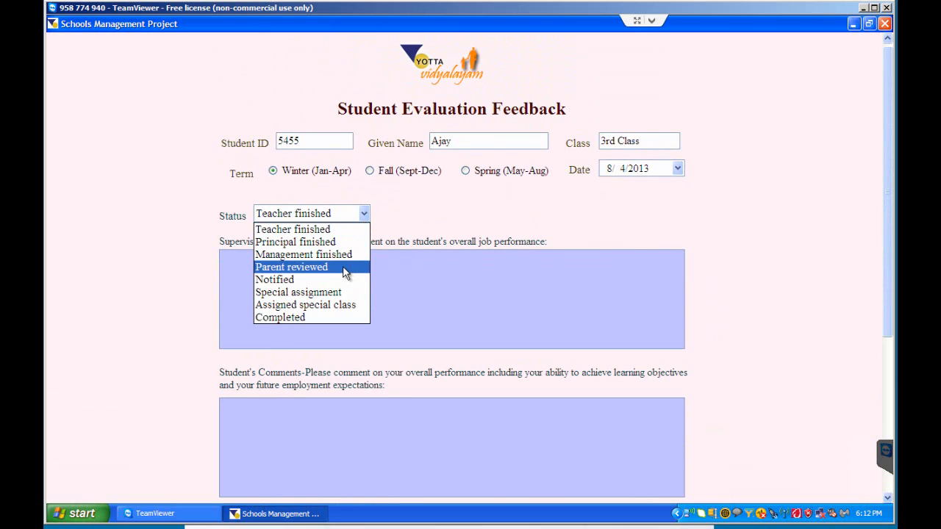
{"action": "left_click", "coordinate": [345, 272]}
{"action": "left_click", "coordinate": [364, 214]}
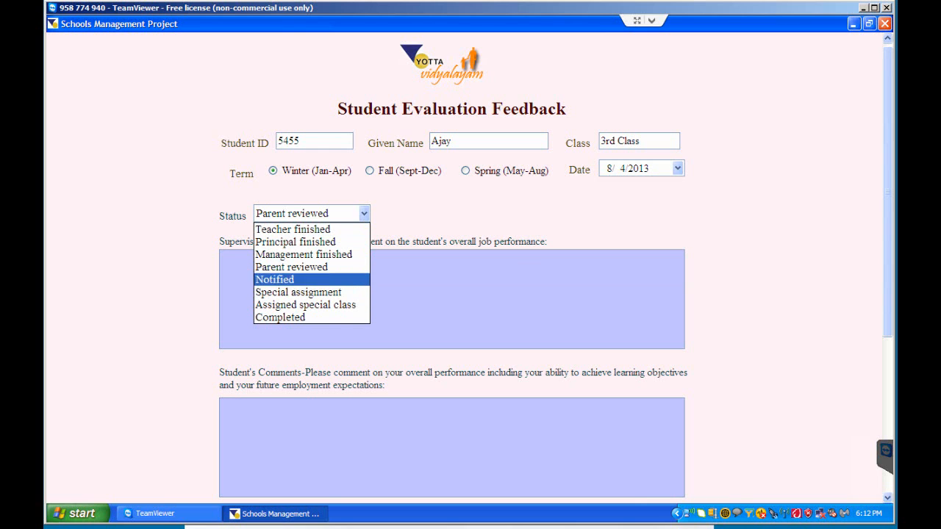
{"action": "left_click", "coordinate": [324, 267]}
{"action": "left_click_drag", "start_coordinate": [887, 281], "coordinate": [861, 470]}
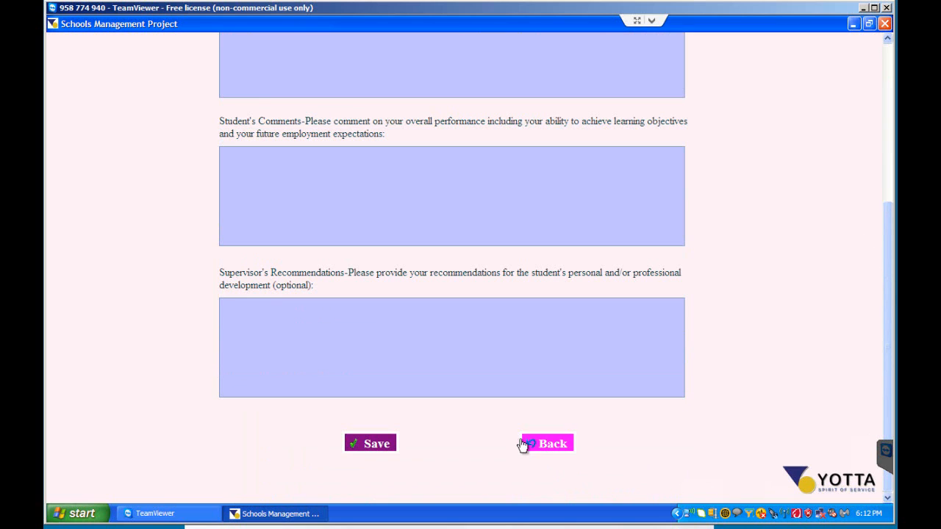
{"action": "left_click", "coordinate": [541, 445]}
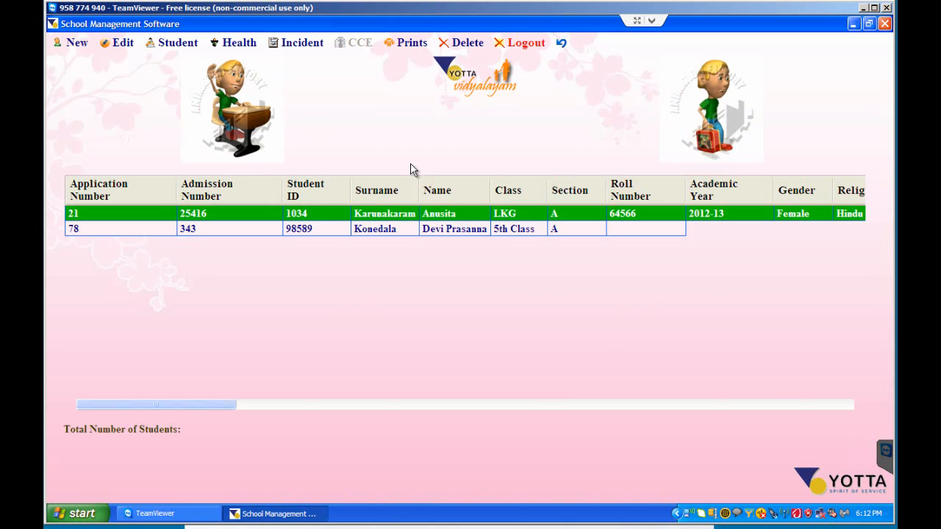
- Filter the student list by 3rd Class and open the search of recorded Skills evaluations
{"action": "left_click", "coordinate": [426, 153]}
{"action": "left_click", "coordinate": [424, 233]}
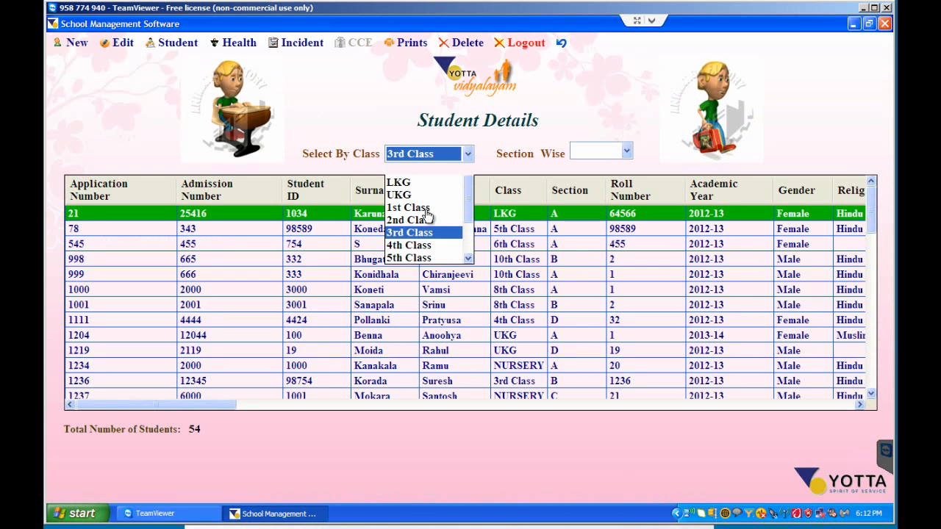
{"action": "left_click", "coordinate": [387, 249]}
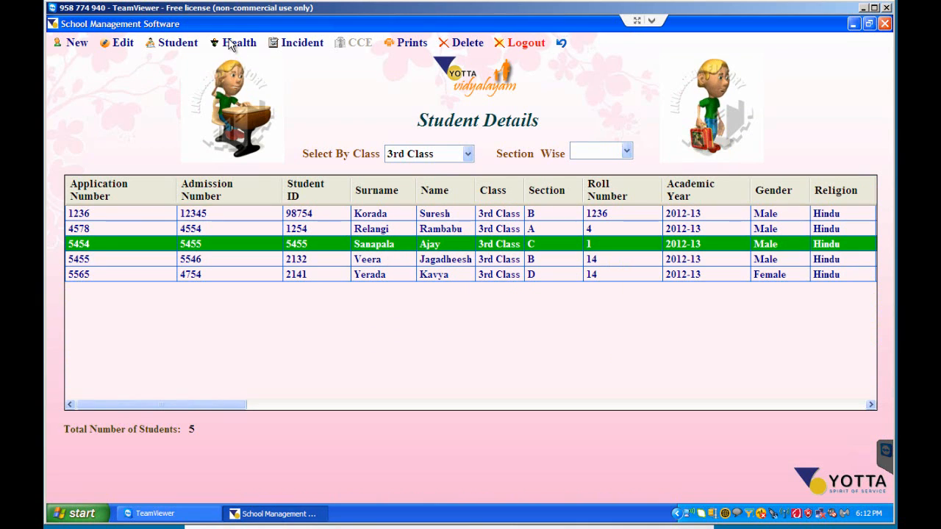
{"action": "left_click", "coordinate": [177, 42]}
{"action": "mouse_move", "coordinate": [235, 195]}
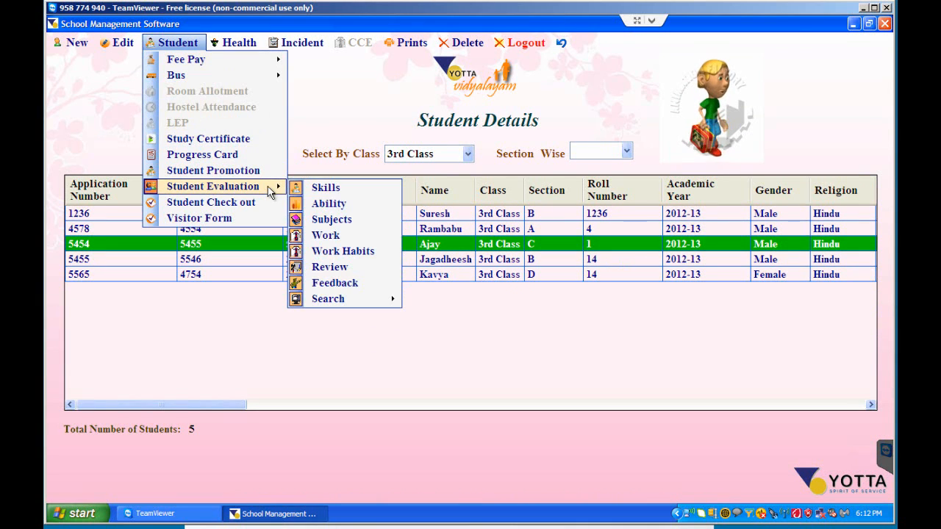
{"action": "mouse_move", "coordinate": [382, 305]}
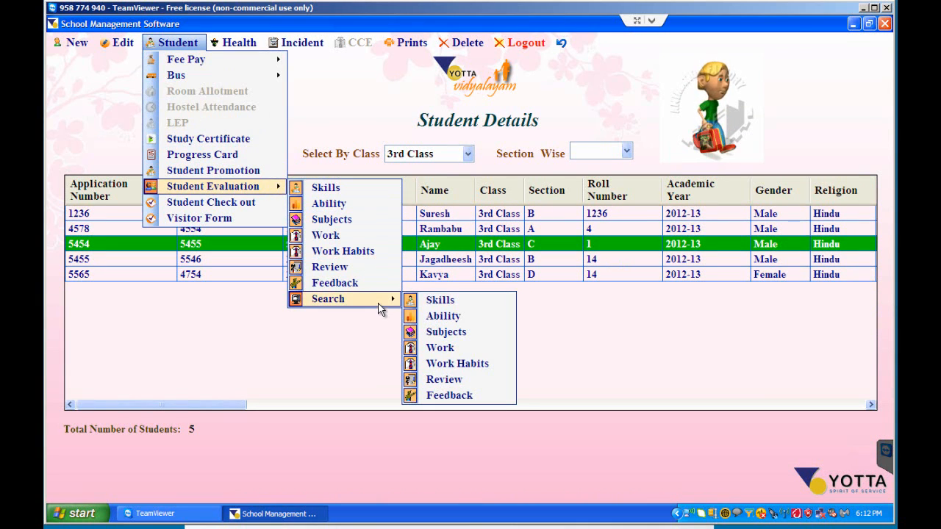
{"action": "left_click", "coordinate": [440, 303]}
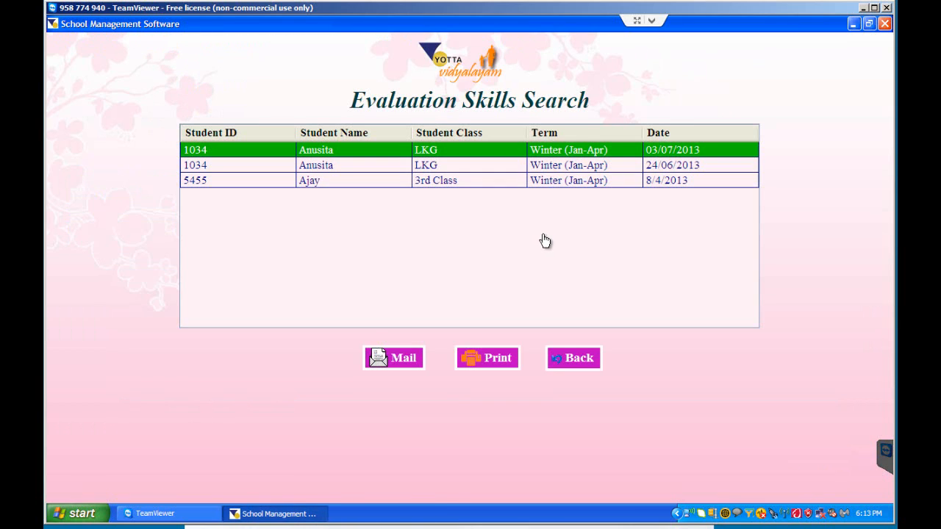
- Open the 3rd Class student's Skills evaluation report and examine the ratings and improvement comment on both pages
{"action": "left_click", "coordinate": [354, 183]}
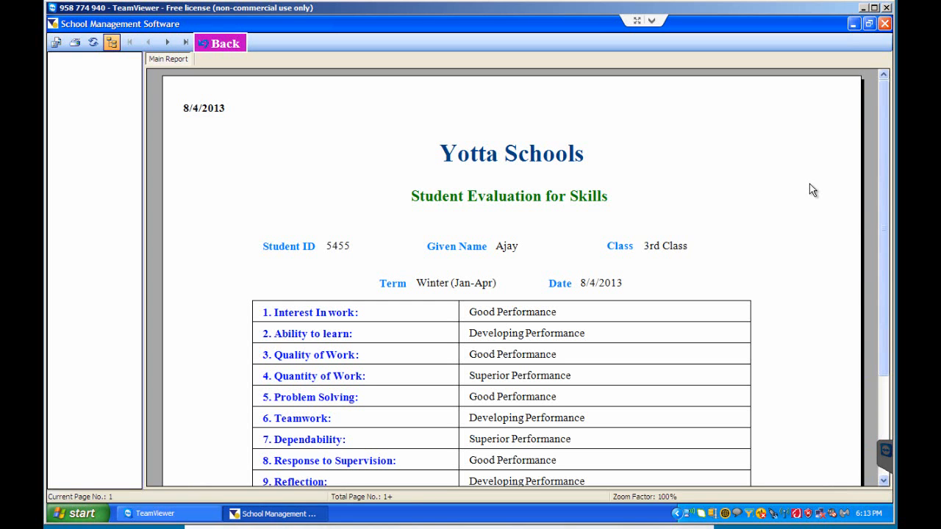
{"action": "left_click", "coordinate": [809, 185]}
{"action": "scroll", "coordinate": [768, 353], "scroll_direction": "down", "scroll_amount": 3}
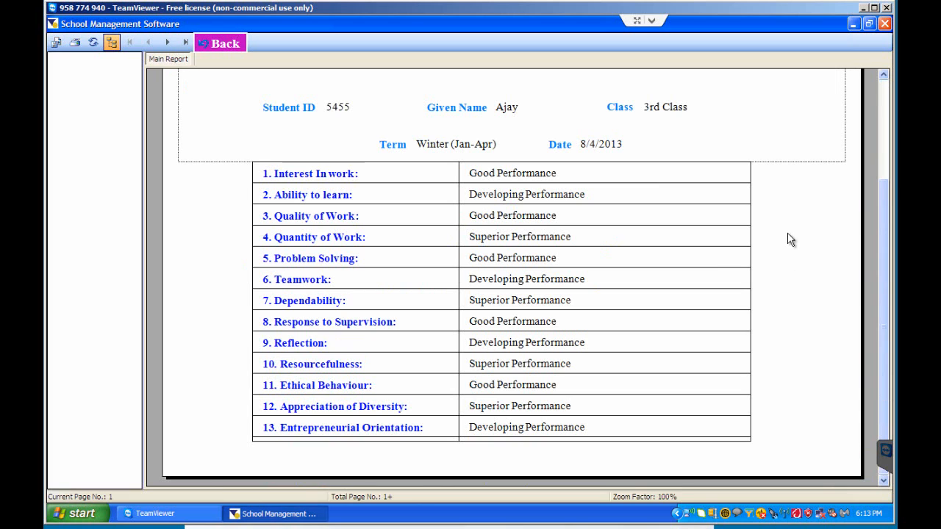
{"action": "left_click", "coordinate": [766, 278]}
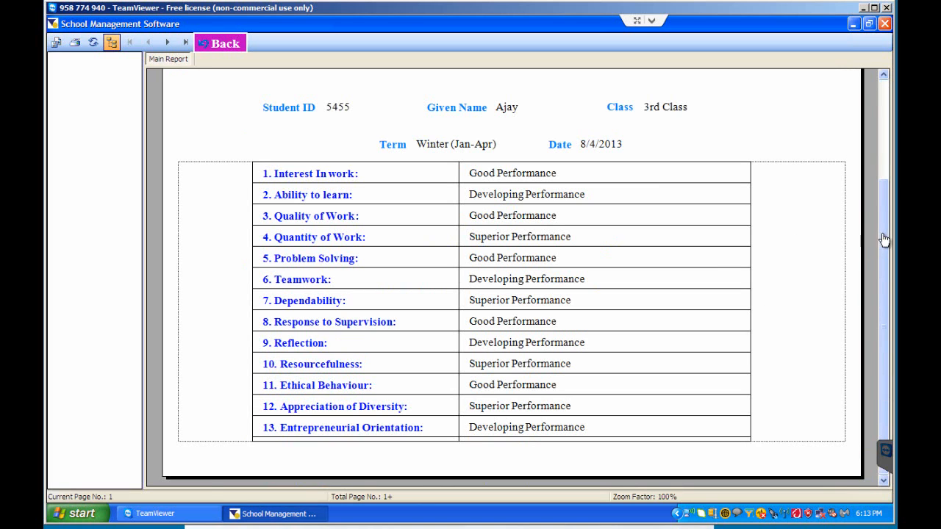
{"action": "mouse_move", "coordinate": [880, 250]}
{"action": "left_mouse_down"}
{"action": "mouse_move", "coordinate": [881, 203]}
{"action": "mouse_move", "coordinate": [877, 257]}
{"action": "left_mouse_up"}
{"action": "left_click", "coordinate": [168, 42]}
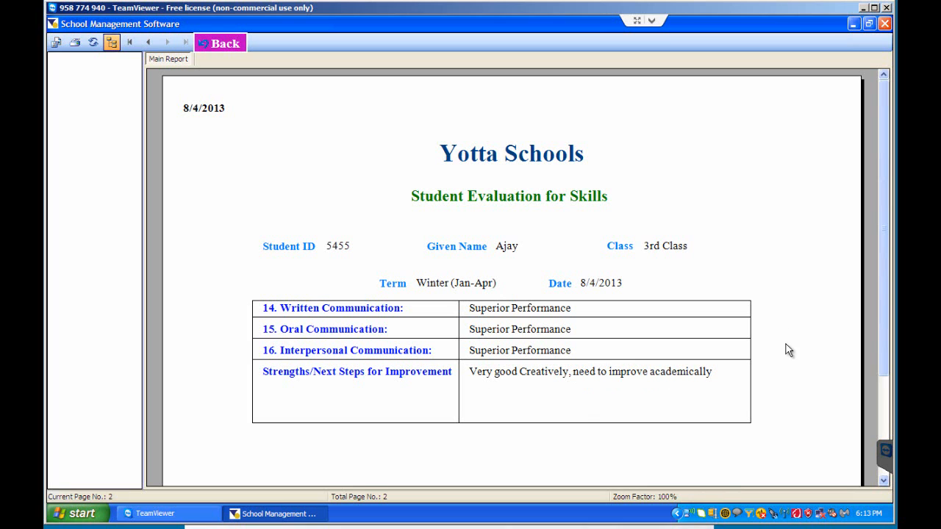
{"action": "left_click", "coordinate": [748, 326]}
{"action": "left_click", "coordinate": [812, 286]}
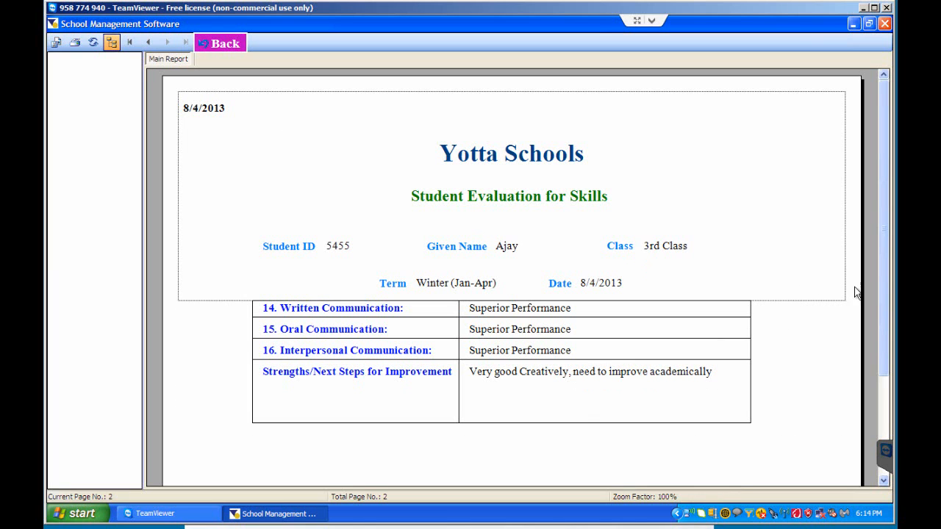
{"action": "left_click_drag", "start_coordinate": [884, 326], "coordinate": [874, 360]}
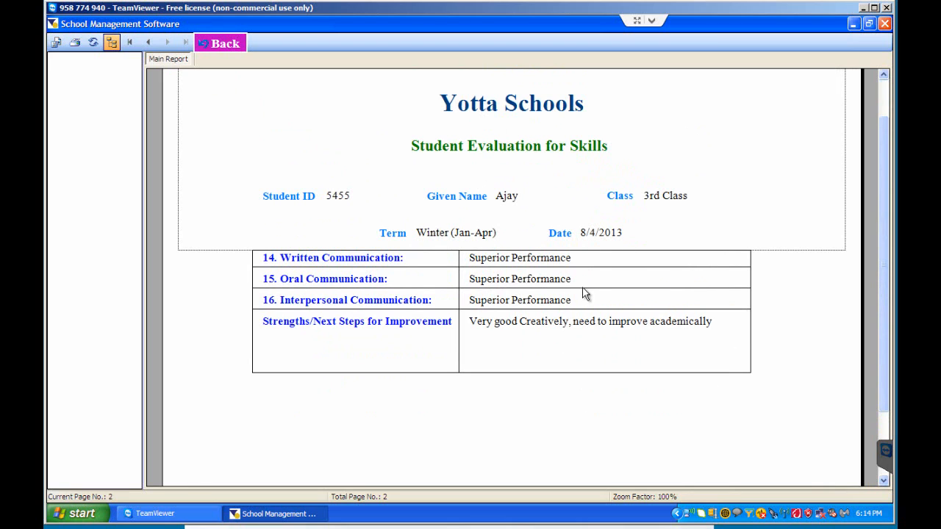
- Look through the file formats offered for exporting the report, cancel the export, and return to the Skills evaluation search
{"action": "left_click", "coordinate": [56, 42]}
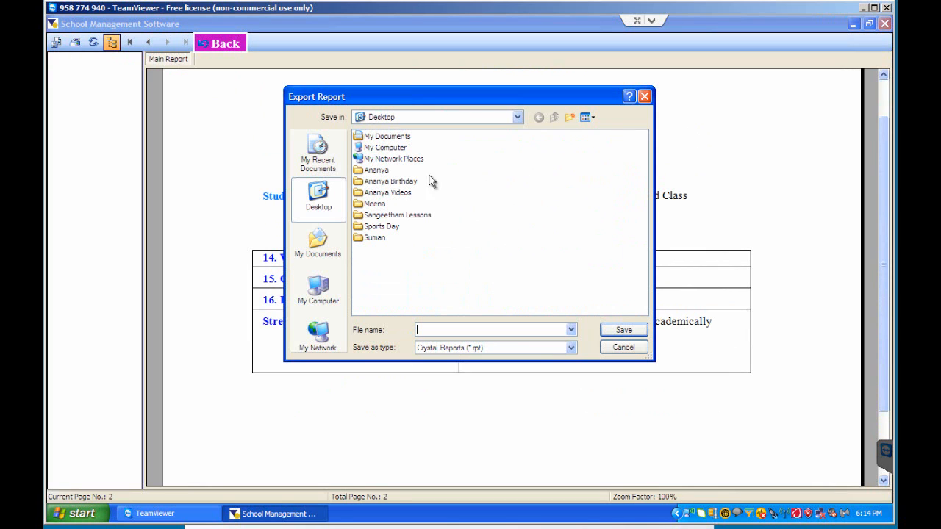
{"action": "left_click", "coordinate": [571, 348]}
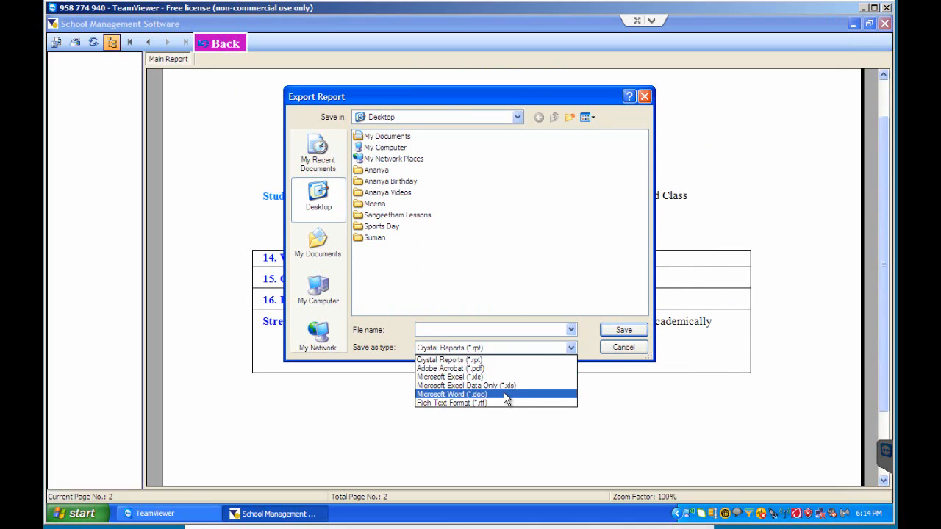
{"action": "left_click", "coordinate": [432, 93]}
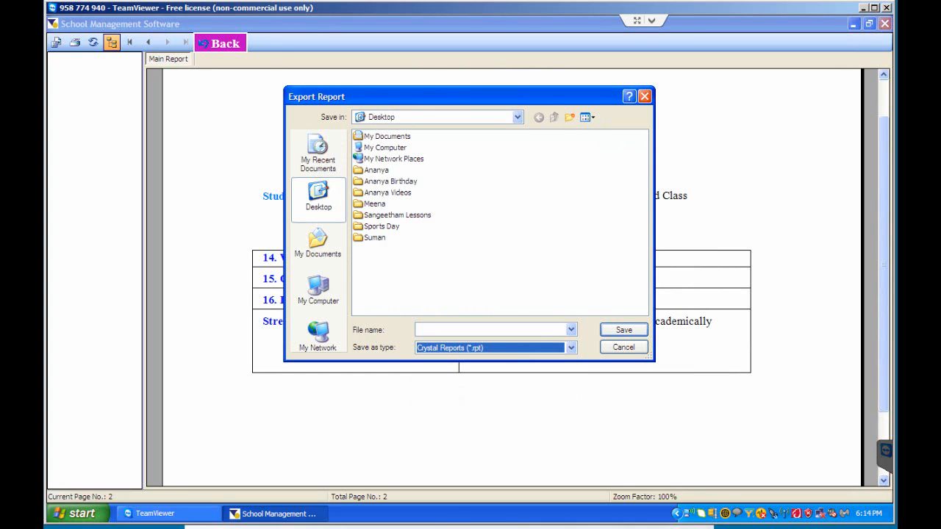
{"action": "left_click", "coordinate": [623, 348]}
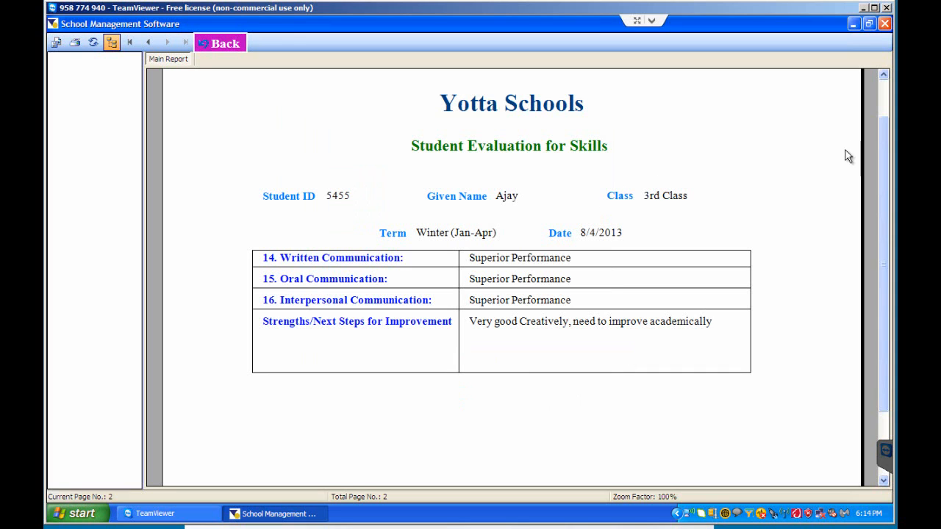
{"action": "left_click_drag", "start_coordinate": [883, 152], "coordinate": [884, 118]}
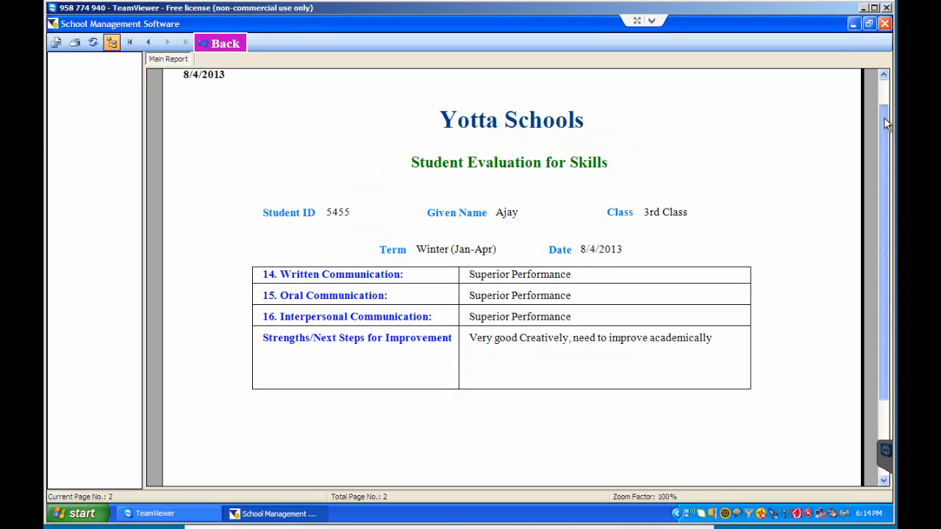
{"action": "left_click", "coordinate": [226, 45]}
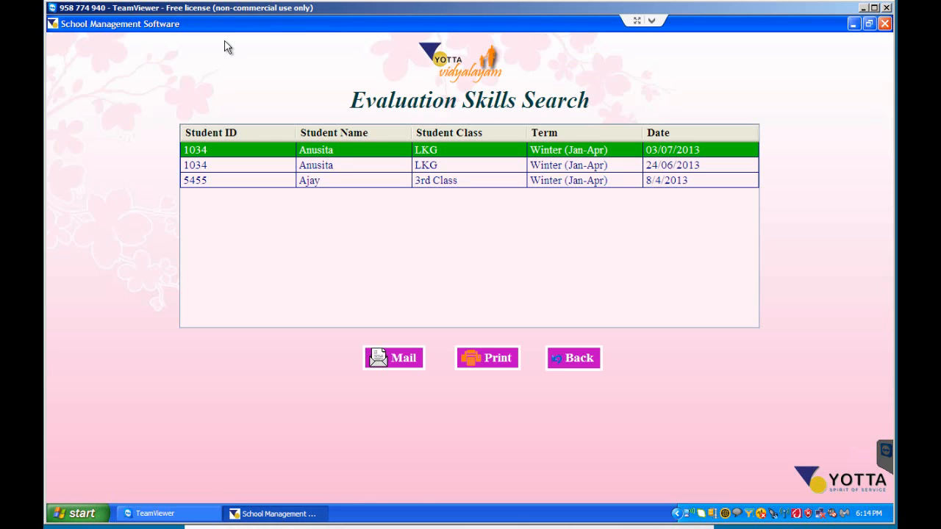
- Open the mail form for the first LKG student's Skills evaluation and examine its password, recipient and subject fields
{"action": "left_click", "coordinate": [401, 367]}
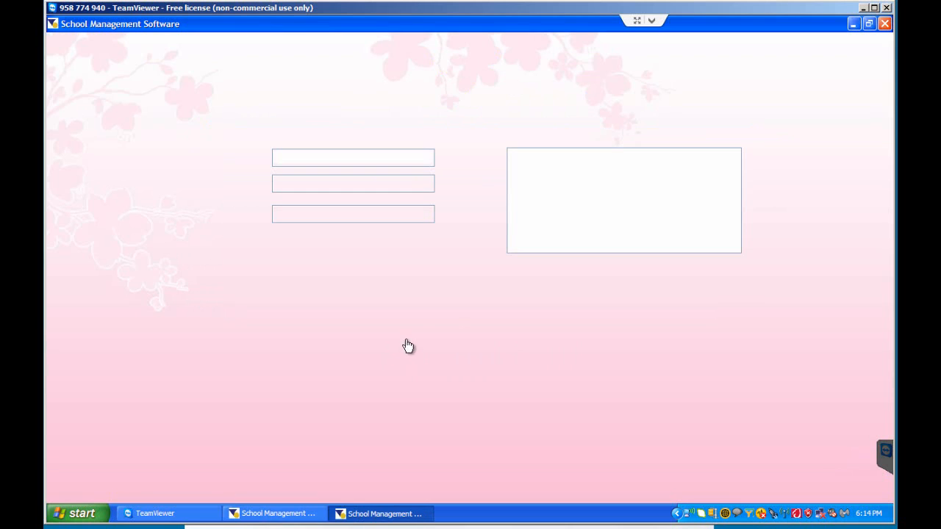
{"action": "left_click", "coordinate": [273, 164]}
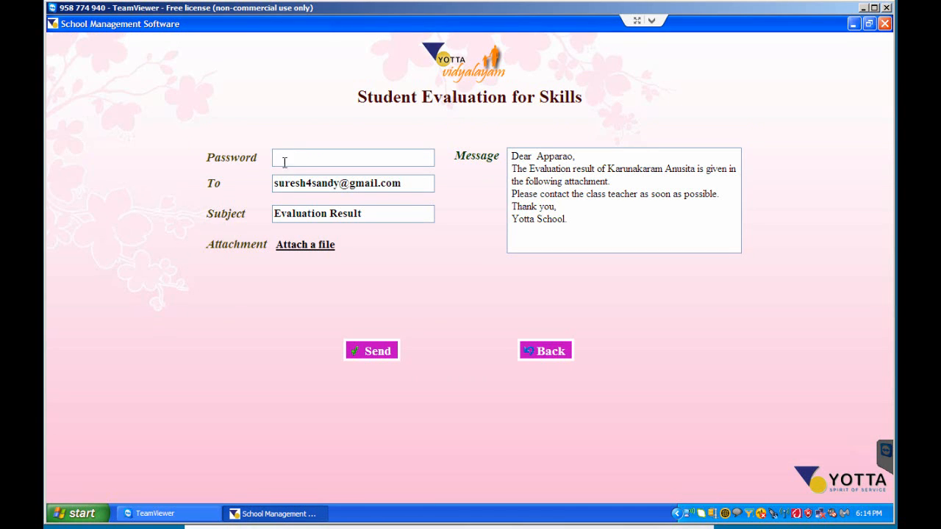
{"action": "left_click_drag", "start_coordinate": [408, 182], "coordinate": [229, 184]}
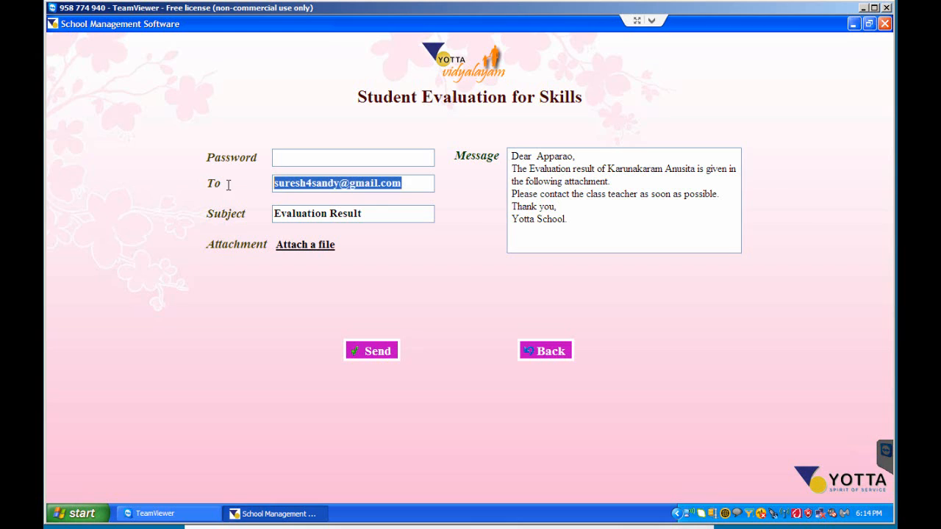
{"action": "left_click", "coordinate": [374, 210]}
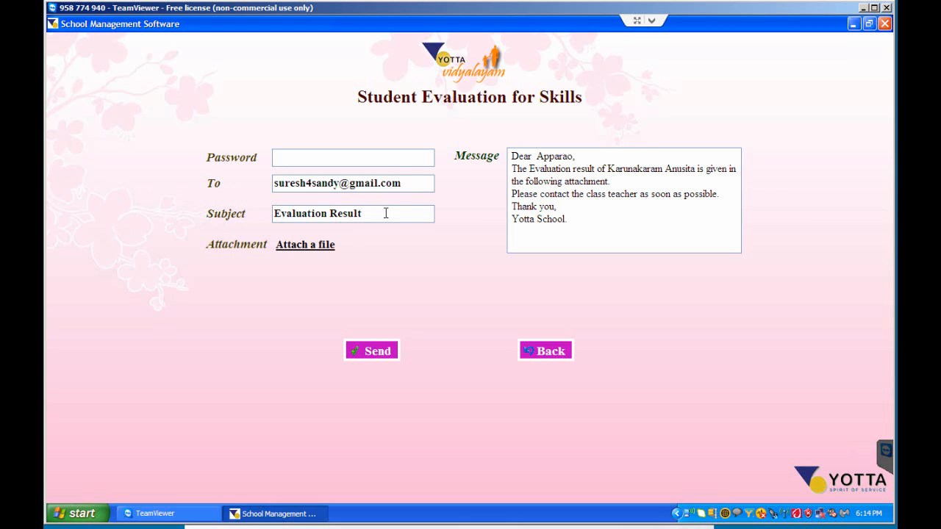
- Set the mail subject to "Evaluation Result - Winter" and open the attachment file selection, cancelling it without choosing a file
{"action": "type", "text": "- Winter"}
{"action": "left_click", "coordinate": [316, 252]}
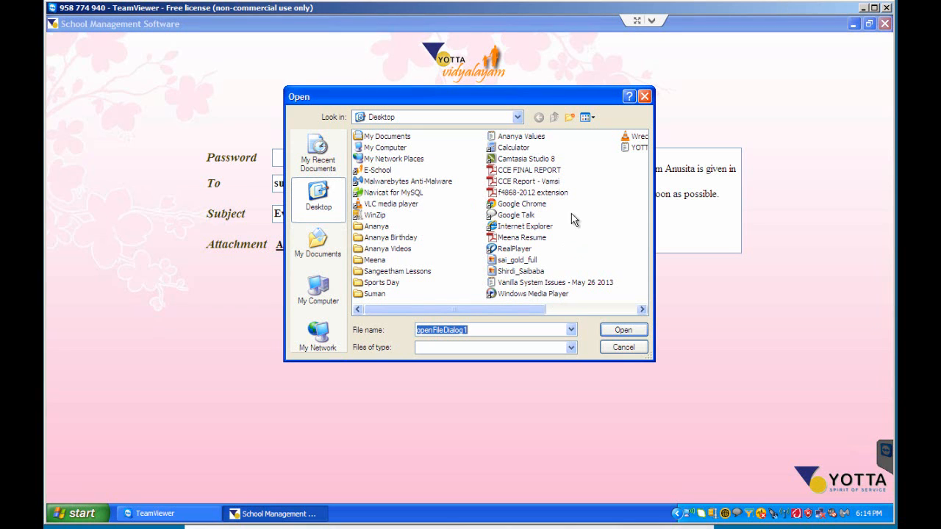
{"action": "left_click", "coordinate": [623, 348]}
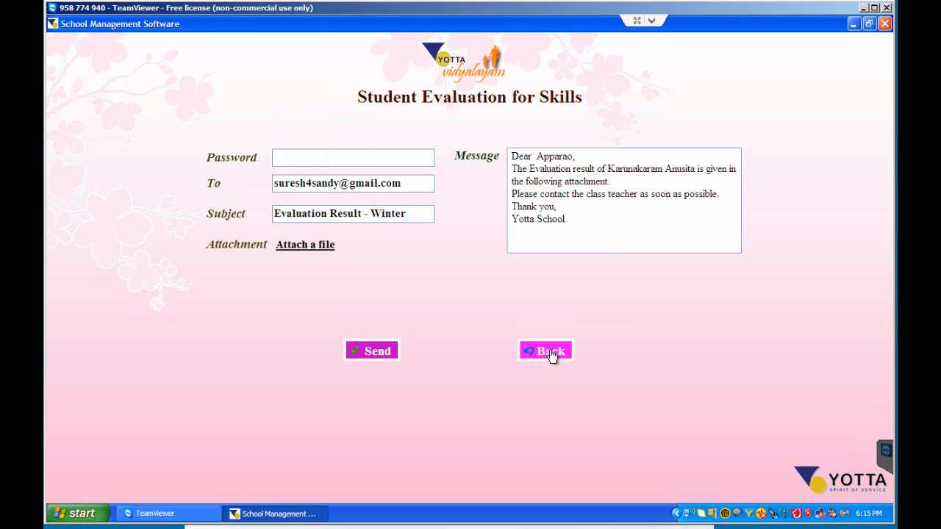
- Leave the mail form without sending and return through the Skills evaluation search to the student list
{"action": "left_click", "coordinate": [553, 353]}
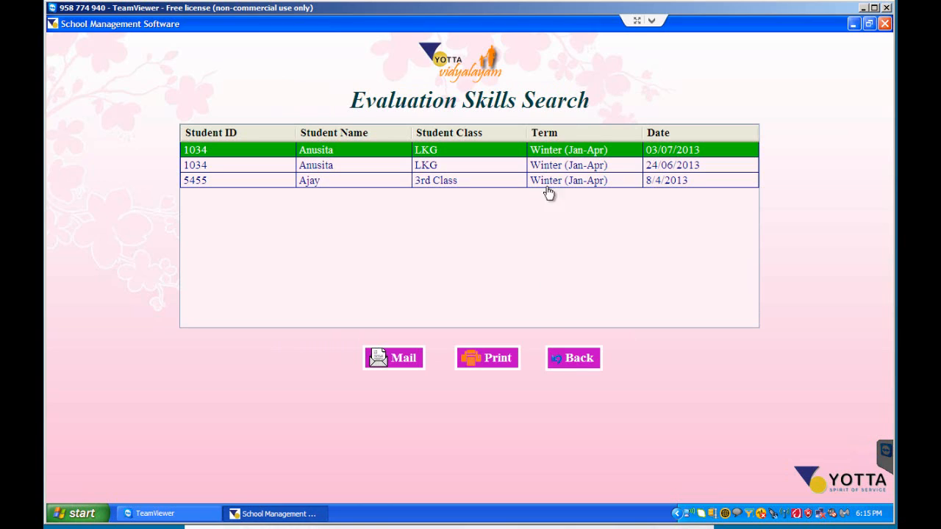
{"action": "left_click", "coordinate": [568, 361]}
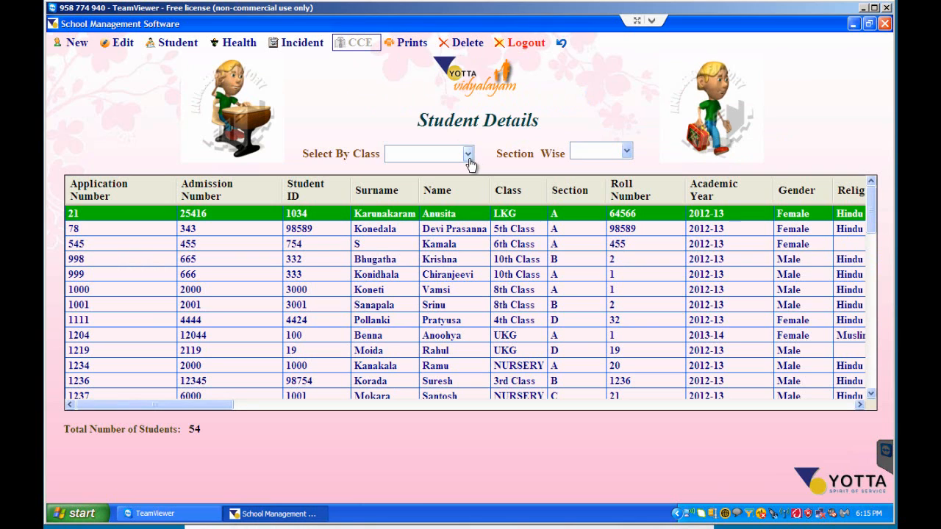
{"action": "left_click", "coordinate": [176, 43]}
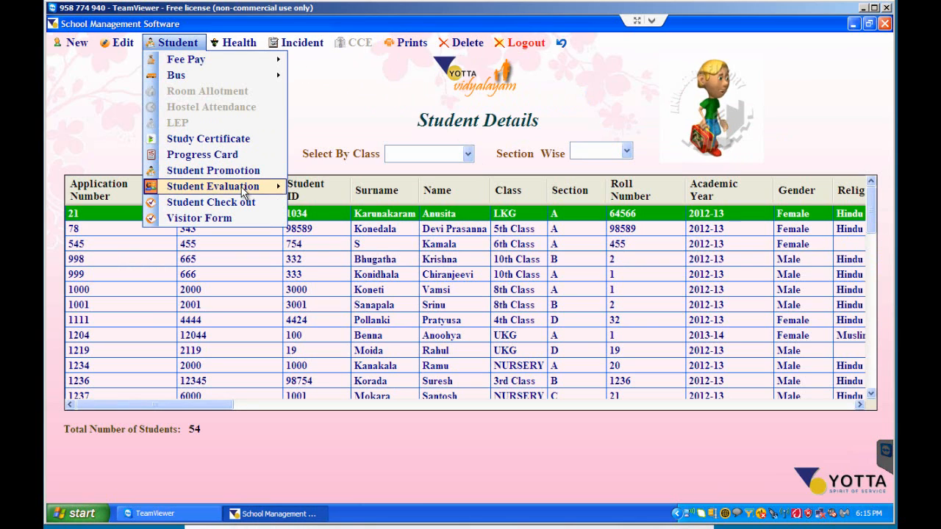
{"action": "mouse_move", "coordinate": [239, 187]}
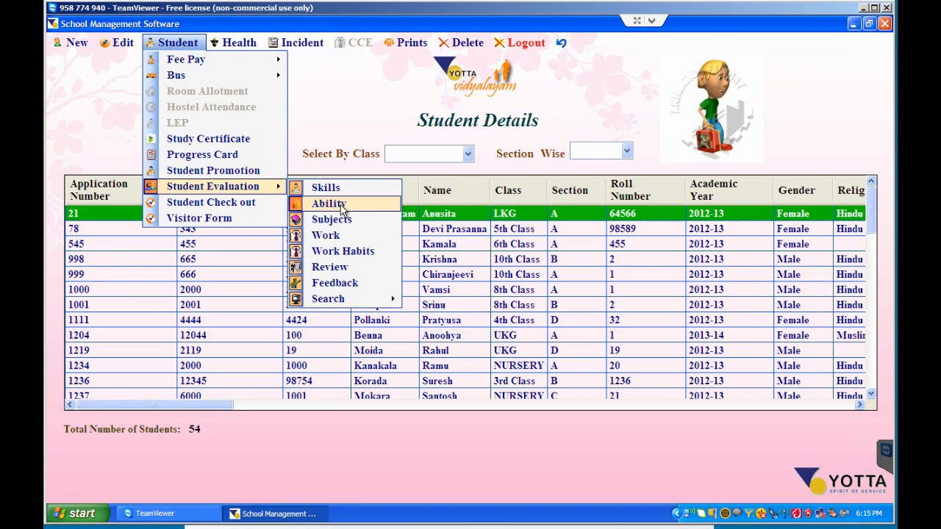
{"action": "mouse_move", "coordinate": [340, 299]}
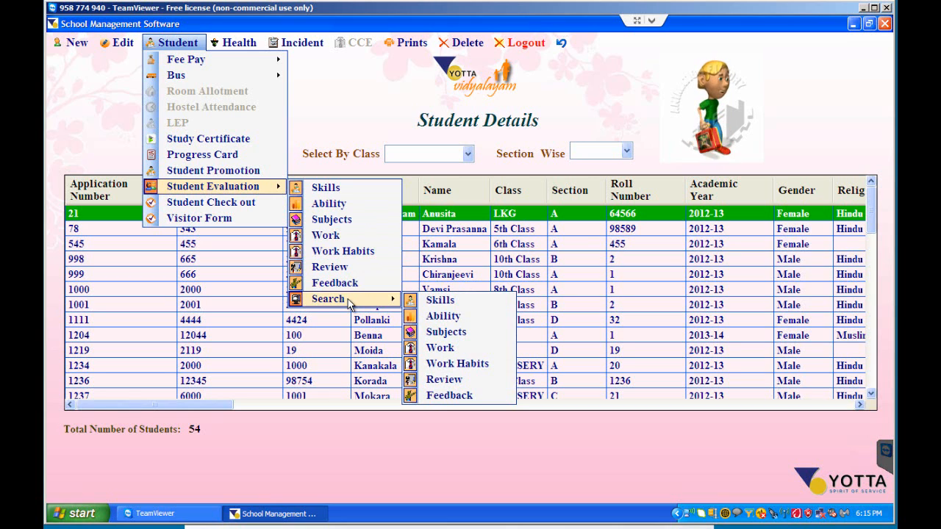
{"action": "left_click", "coordinate": [366, 460]}
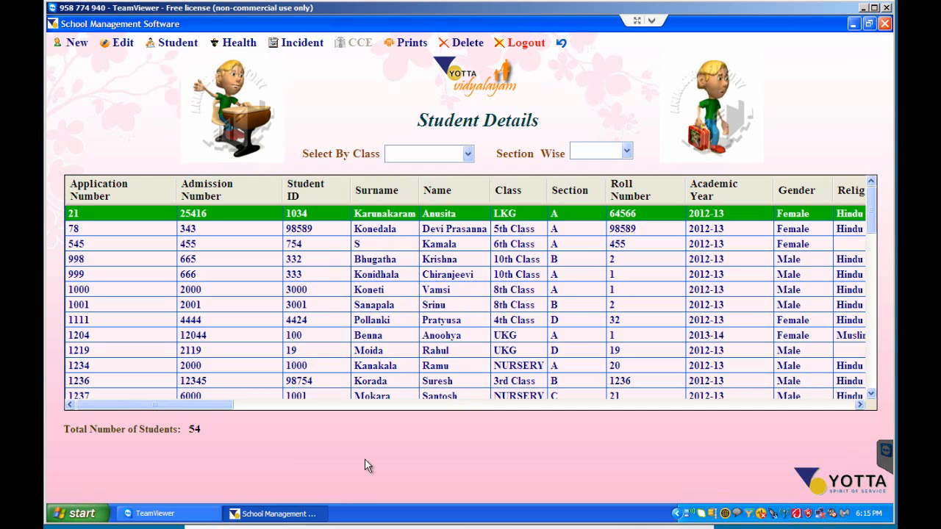